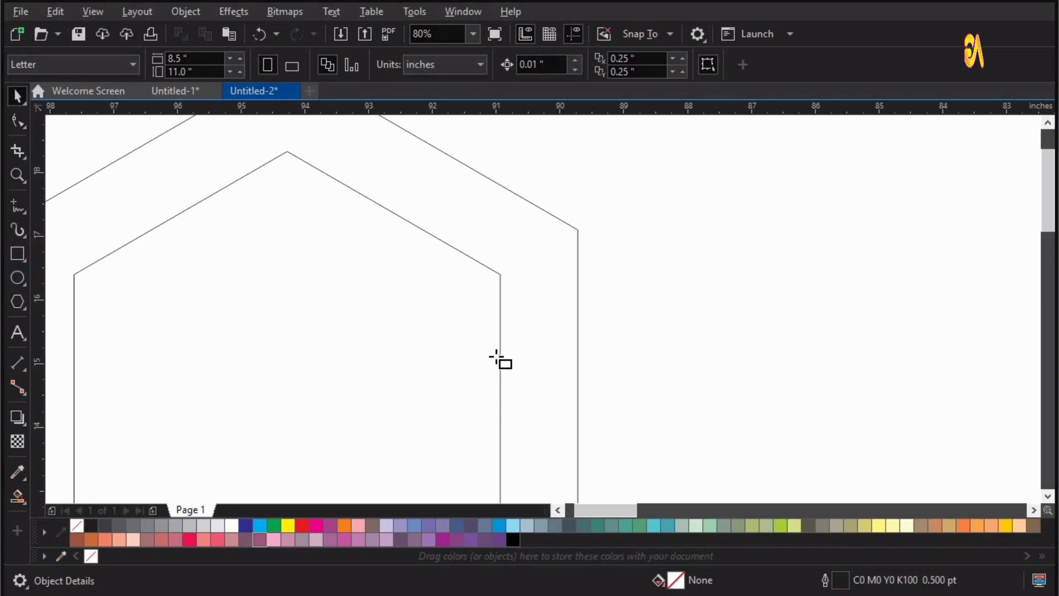
# Draw a vertical bar about 1.21 in wide and 11.12 in tall spanning the gap between the two hexagons' right sides
pyautogui.moveTo(501, 356); pyautogui.dragTo(549, 491)
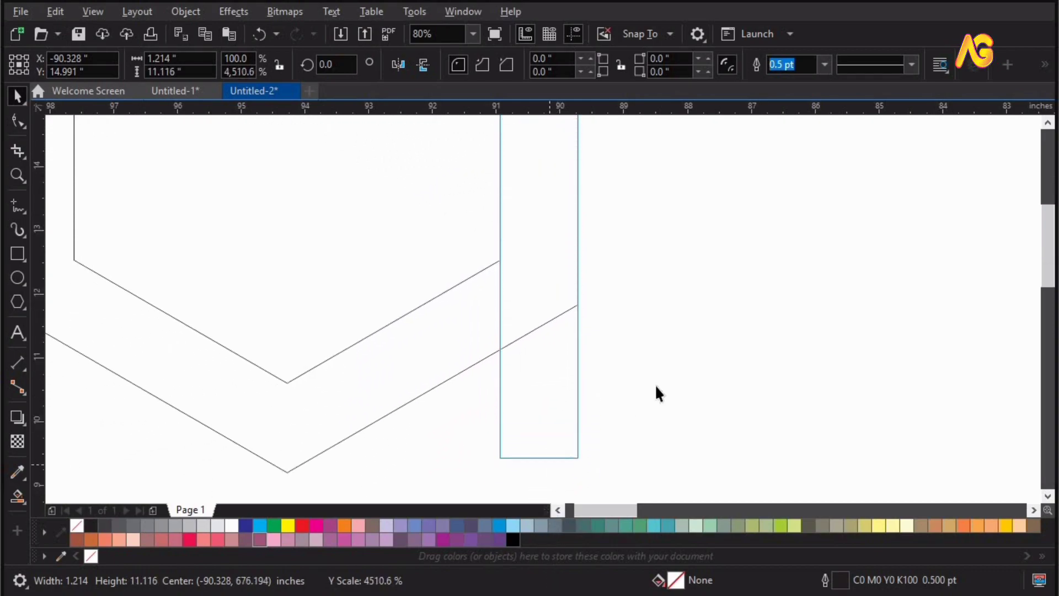
pyautogui.click(655, 385)
pyautogui.press('F4')
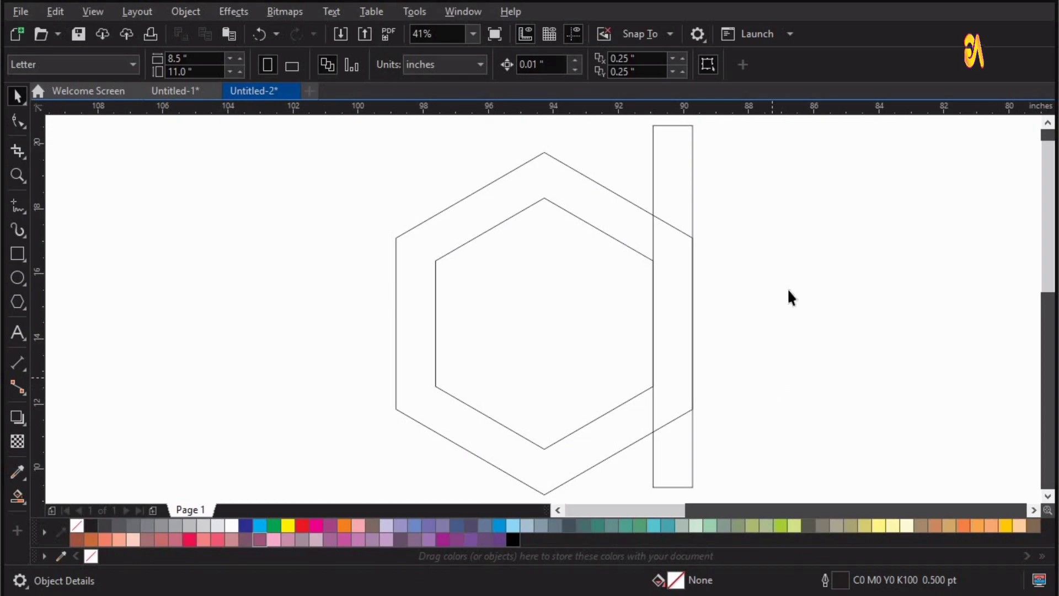
# Duplicate the vertical bar and align the copy with the outer hexagon's left edge
pyautogui.moveTo(674, 181); pyautogui.dragTo(625, 181)
pyautogui.rightClick(625, 181)
pyautogui.keyDown('shift'); pyautogui.click(522, 165); pyautogui.keyUp('shift')
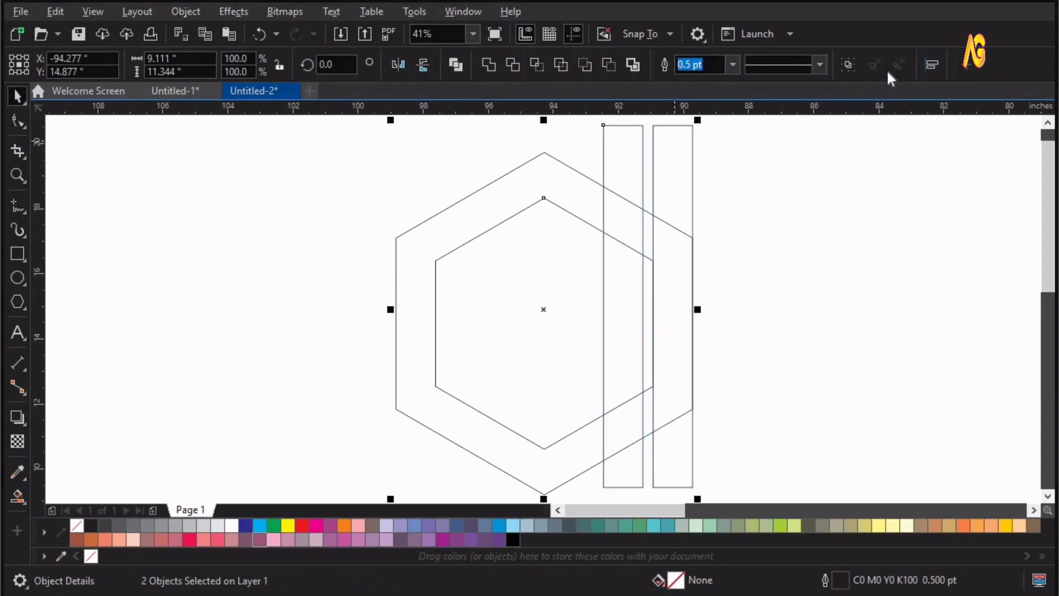
pyautogui.click(931, 65)
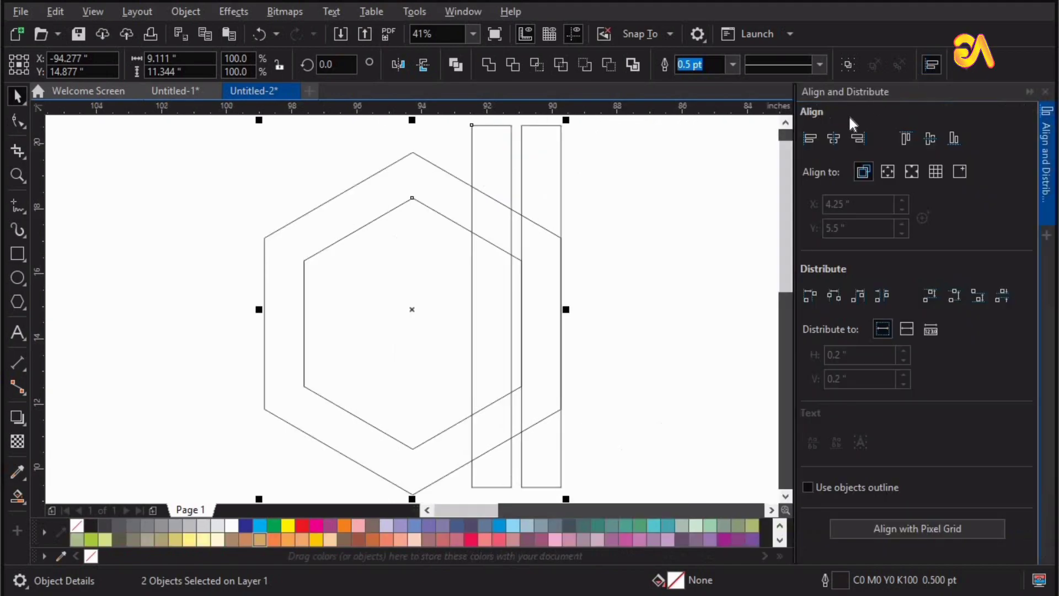
pyautogui.click(803, 141)
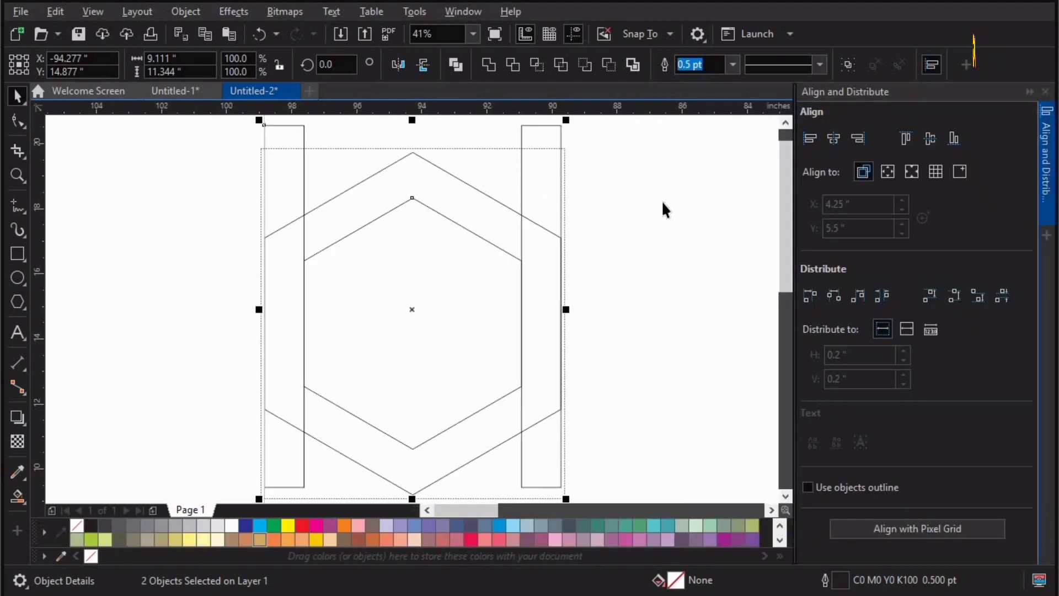
pyautogui.click(1043, 93)
# Add two more copies of the vertical bar between the outer ones and distribute all four evenly by horizontal centers
pyautogui.click(662, 138)
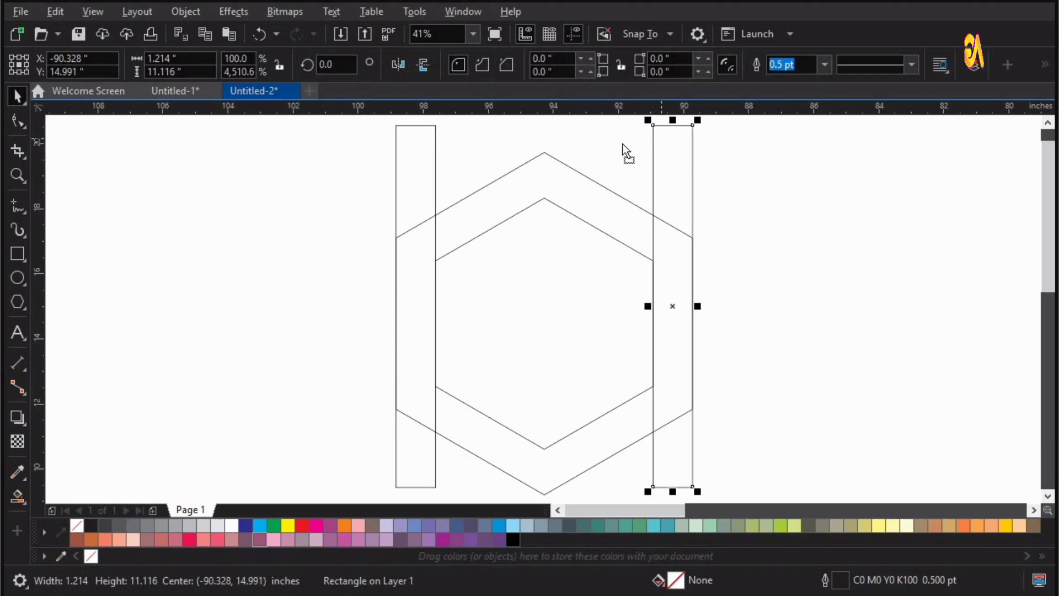
pyautogui.moveTo(623, 145); pyautogui.dragTo(724, 135)
pyautogui.rightClick(596, 145)
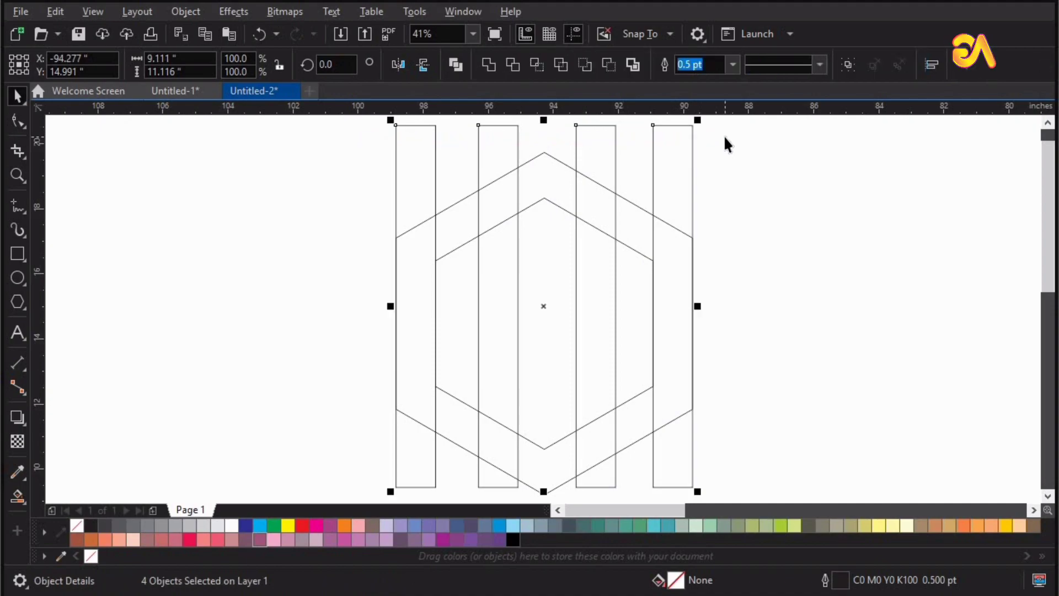
pyautogui.hotkey('shift', 'e')
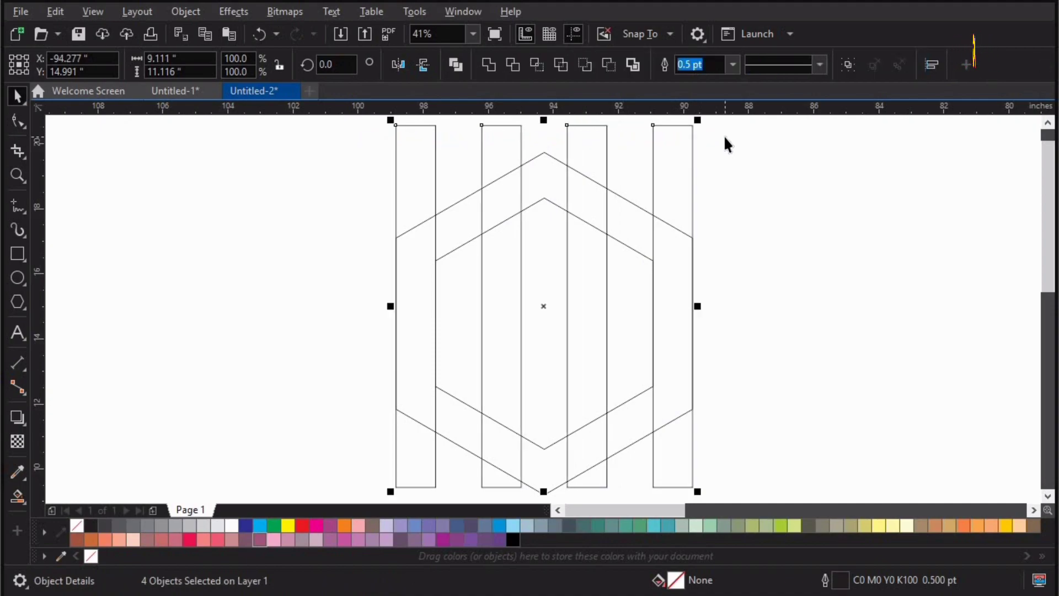
pyautogui.click(787, 274)
# Make a copy of the leftmost bar rotated to 60 degrees and place it over the hexagon's lower-left side
pyautogui.press('F3')
pyautogui.press('F2')
pyautogui.moveTo(407, 210); pyautogui.dragTo(783, 450)
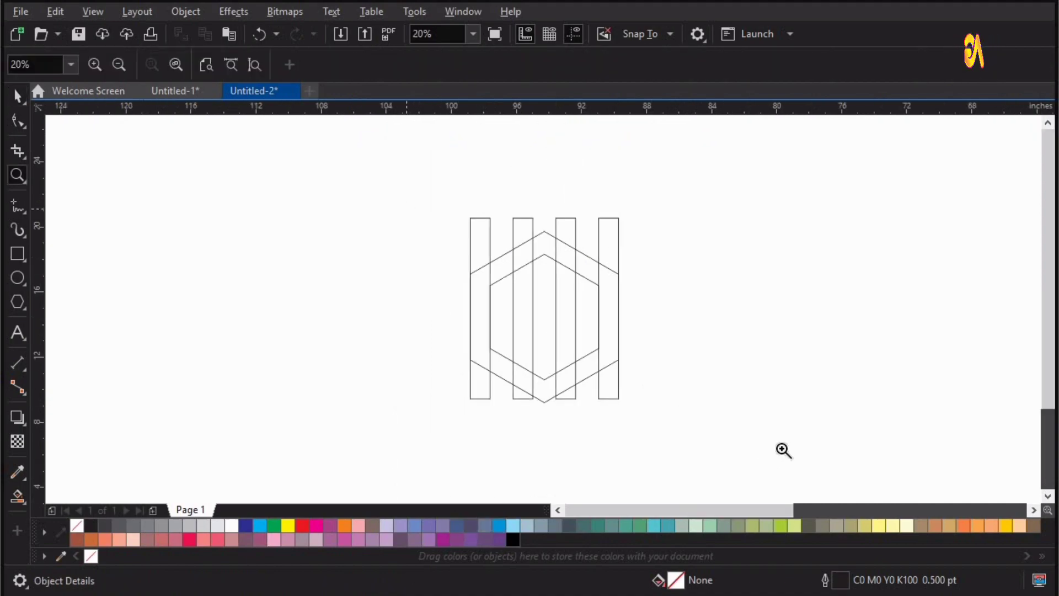
pyautogui.click(387, 405)
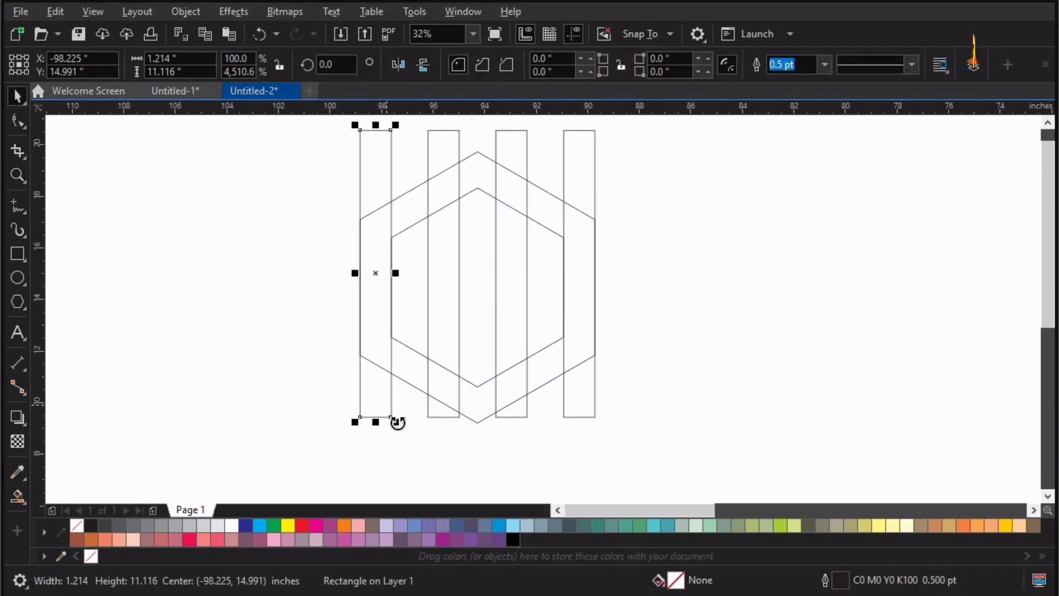
pyautogui.click(397, 422)
pyautogui.moveTo(436, 426); pyautogui.dragTo(585, 362)
pyautogui.press('space')
pyautogui.press('space')
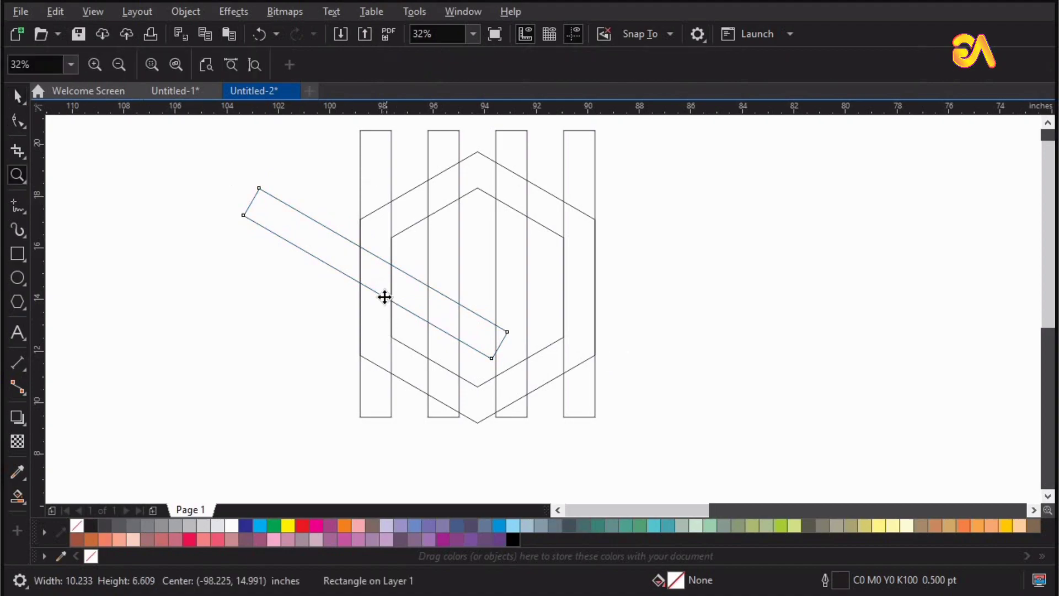
pyautogui.moveTo(384, 296); pyautogui.dragTo(418, 387)
pyautogui.click(663, 319)
pyautogui.press('F4')
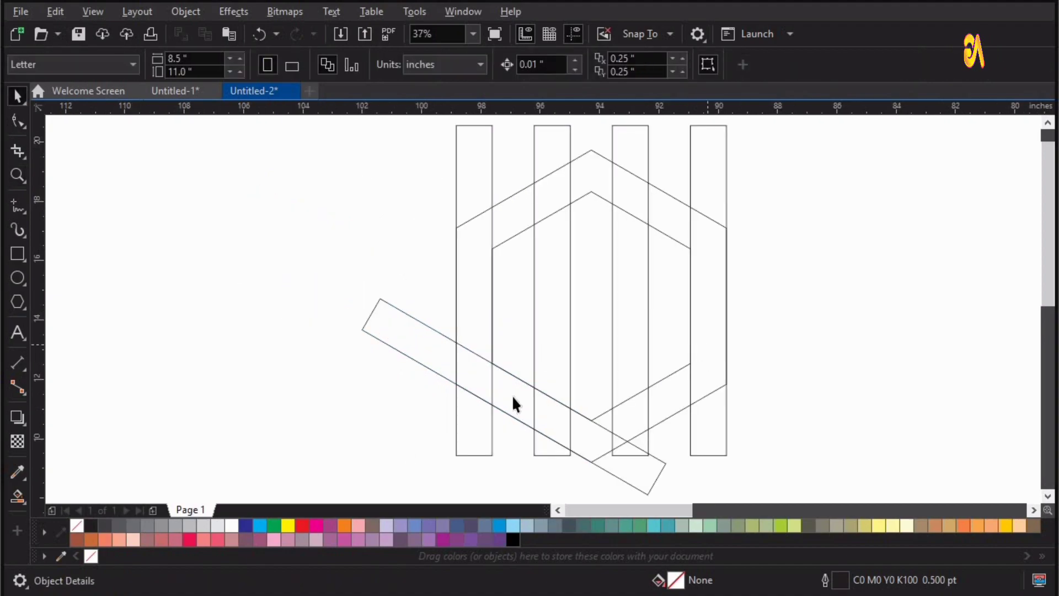
# Duplicate the slanted bar, turn the copy to 120 degrees and fit it over the hexagon's upper-left side
pyautogui.click(513, 396)
pyautogui.moveTo(509, 369); pyautogui.dragTo(511, 255)
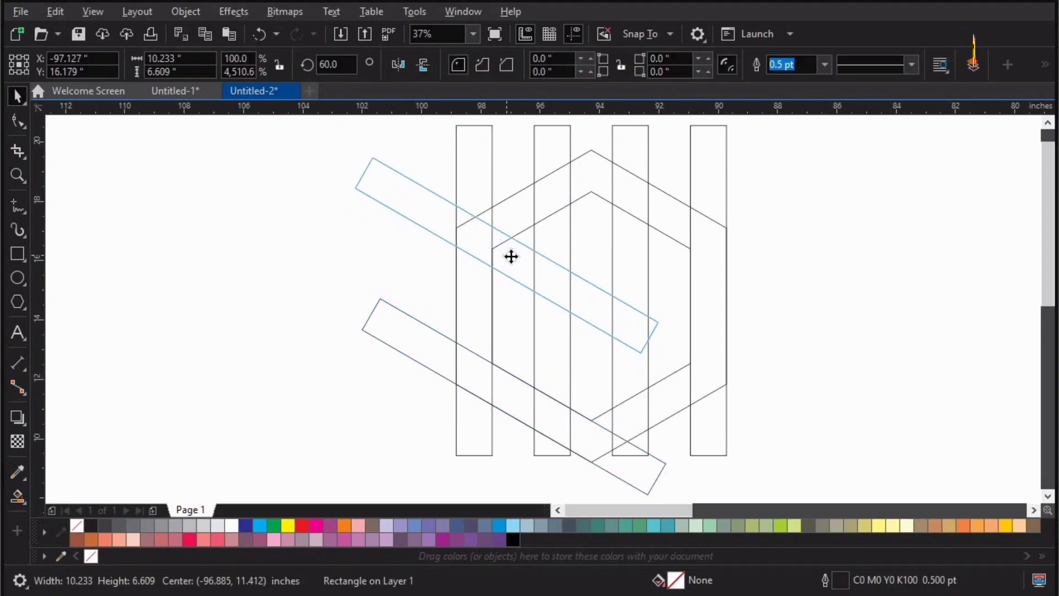
pyautogui.moveTo(344, 359); pyautogui.dragTo(515, 448)
pyautogui.press('z')
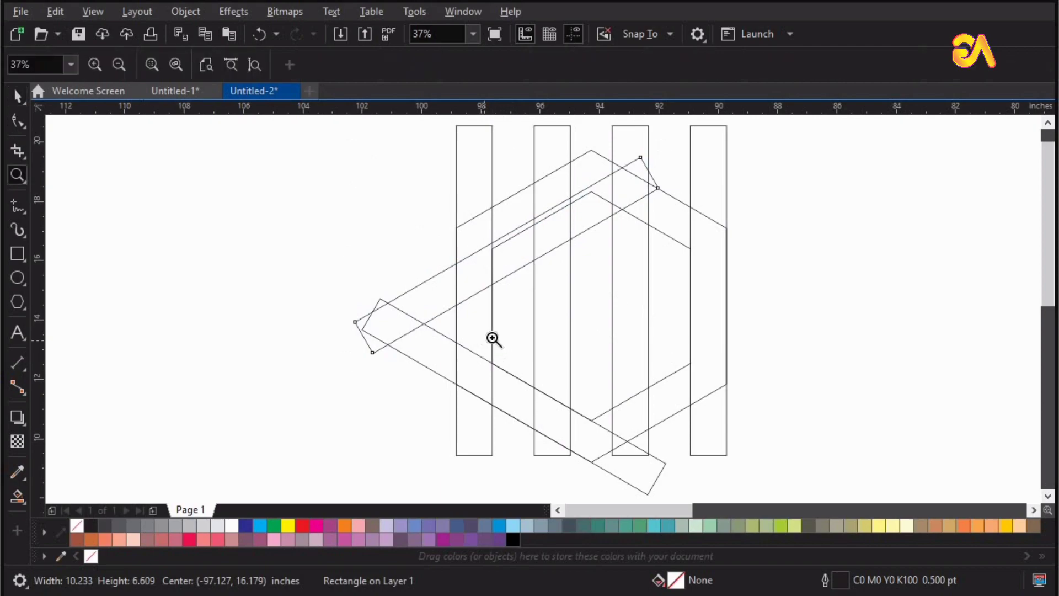
pyautogui.press('space')
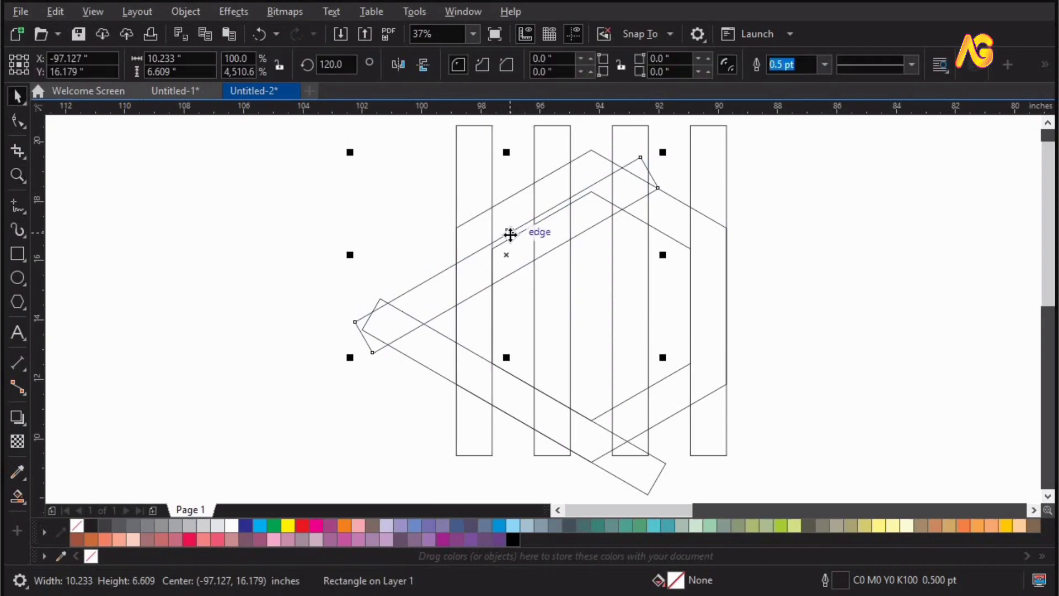
pyautogui.moveTo(511, 233); pyautogui.dragTo(541, 182)
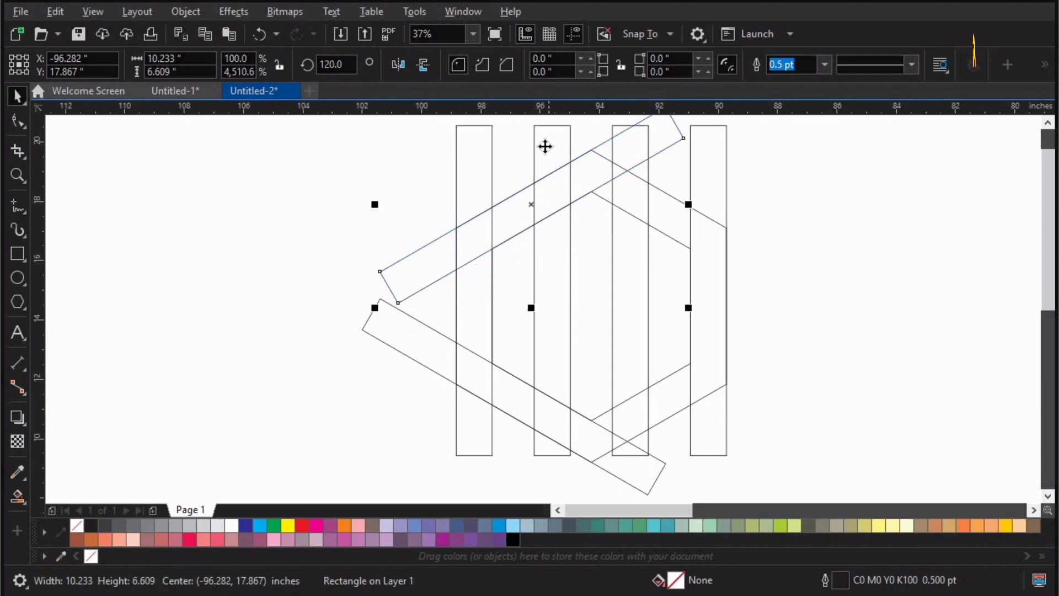
# Make a copy of the second vertical bar rotated to 270 degrees and stretch it to about 14.09 in long
pyautogui.click(574, 125)
pyautogui.click(573, 127)
pyautogui.moveTo(577, 123); pyautogui.dragTo(810, 289)
pyautogui.press('space')
pyautogui.press('space')
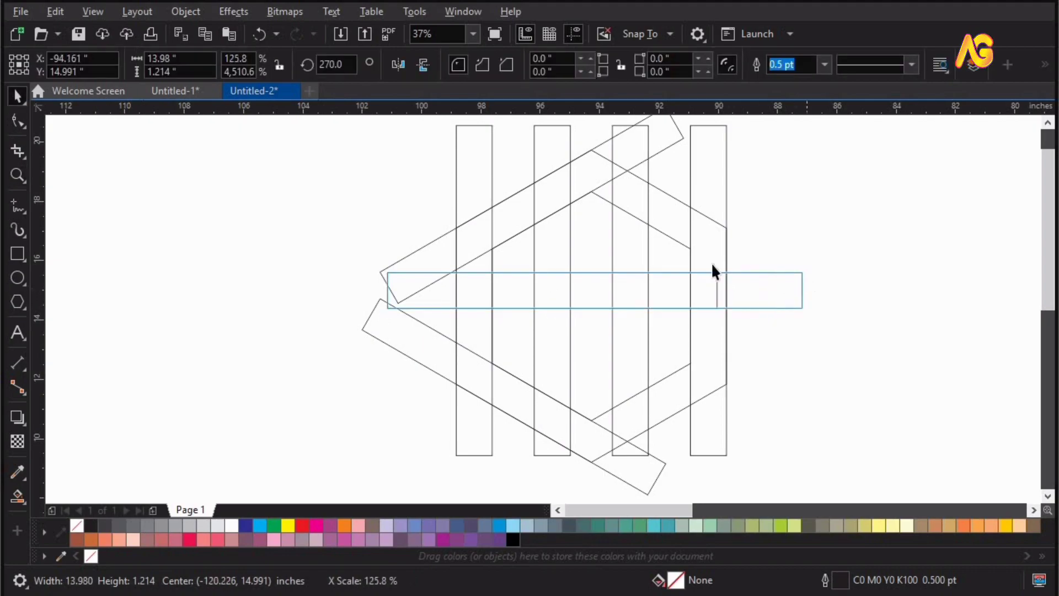
pyautogui.press('space')
pyautogui.press('space')
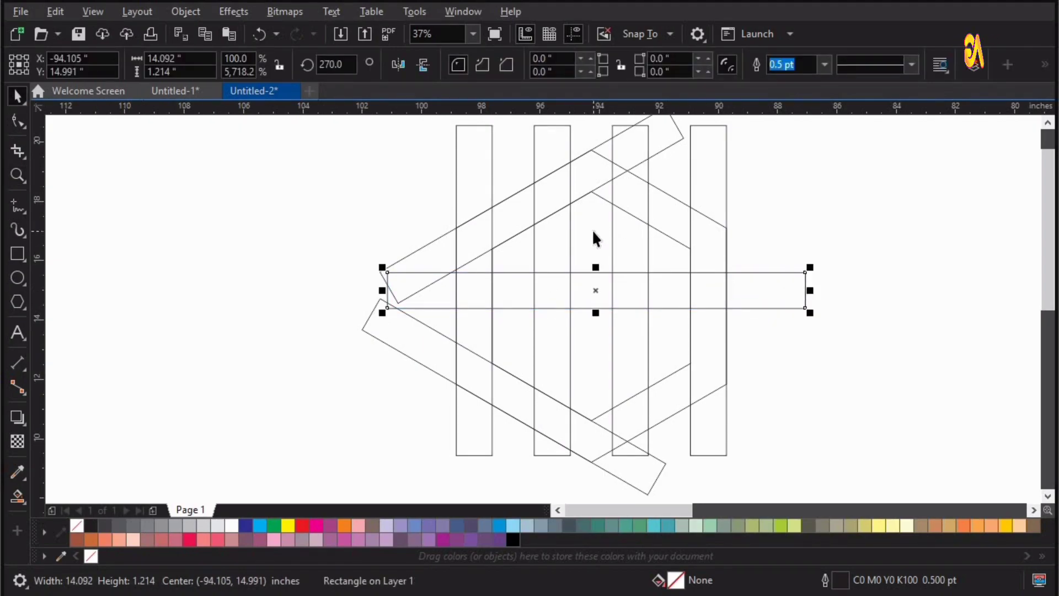
# Center the horizontal bar on the hexagon both horizontally and vertically
pyautogui.keyDown('shift'); pyautogui.click(663, 232); pyautogui.keyUp('shift')
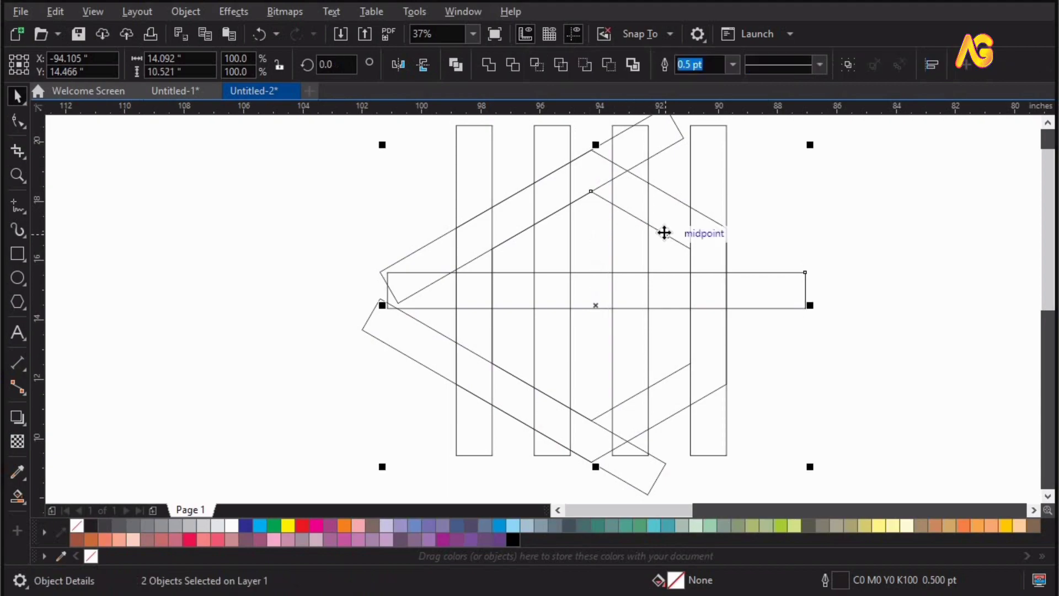
pyautogui.click(821, 263)
pyautogui.press('F4')
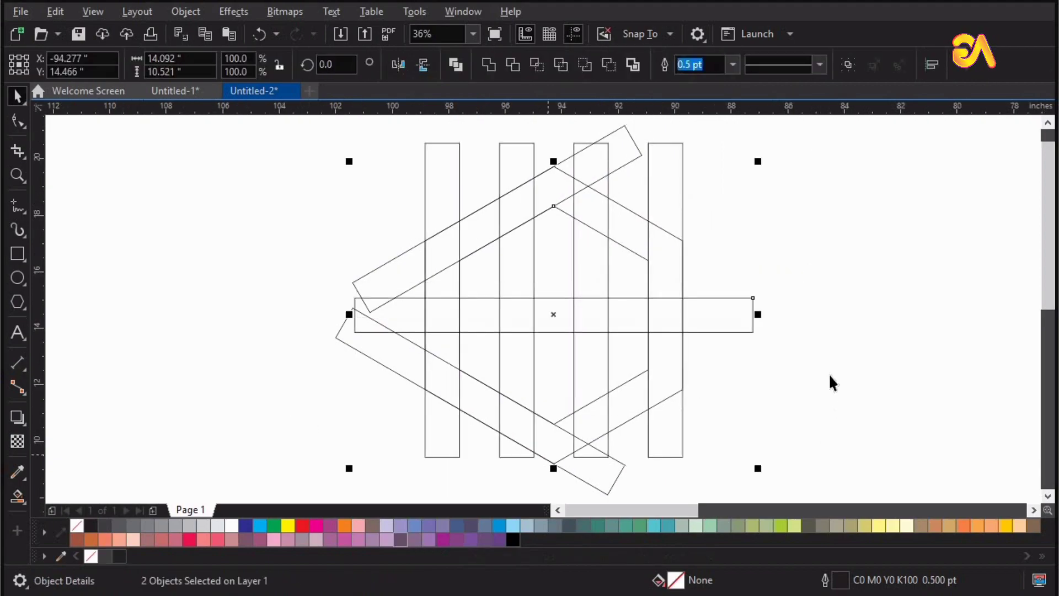
pyautogui.click(831, 376)
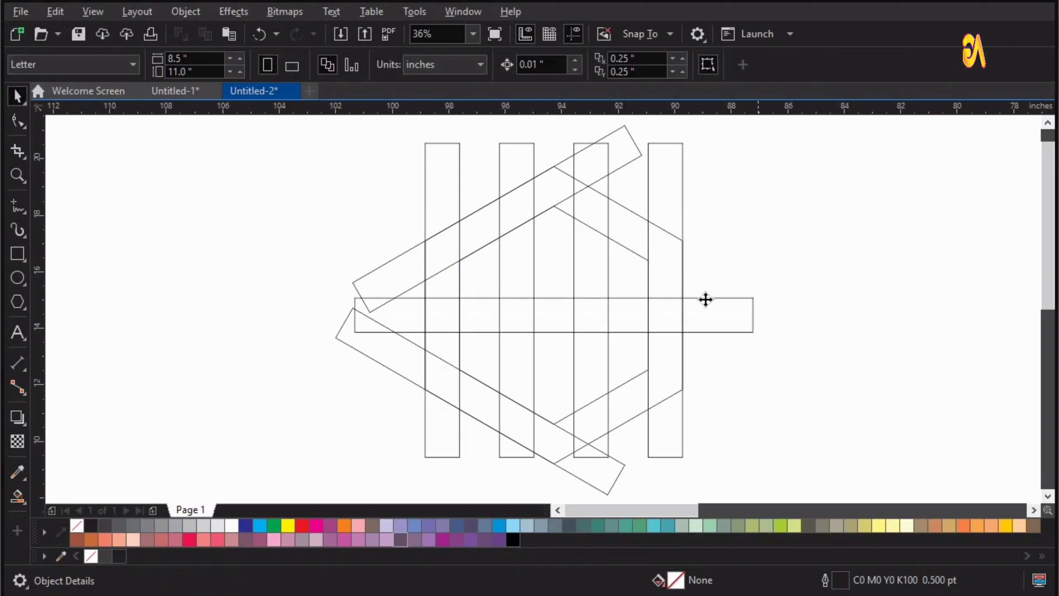
# Add a half-height copy of the horizontal bar, about 0.61 in high, directly above it and another directly below it
pyautogui.click(705, 299)
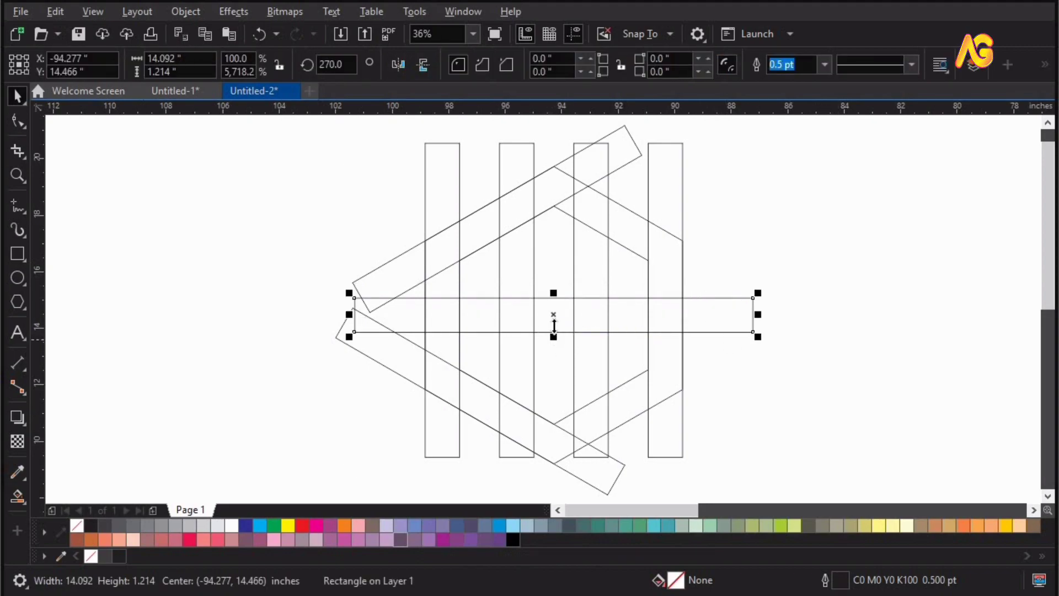
pyautogui.moveTo(555, 329); pyautogui.dragTo(553, 286)
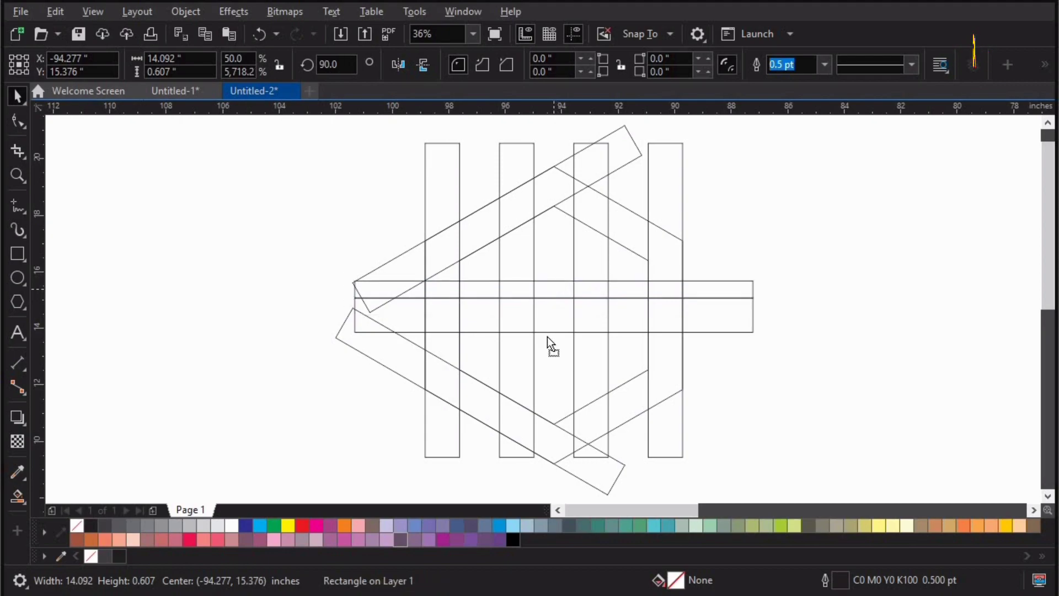
pyautogui.moveTo(547, 336); pyautogui.dragTo(548, 354)
pyautogui.rightClick(548, 354)
pyautogui.press('F2')
pyautogui.moveTo(473, 301); pyautogui.dragTo(656, 389)
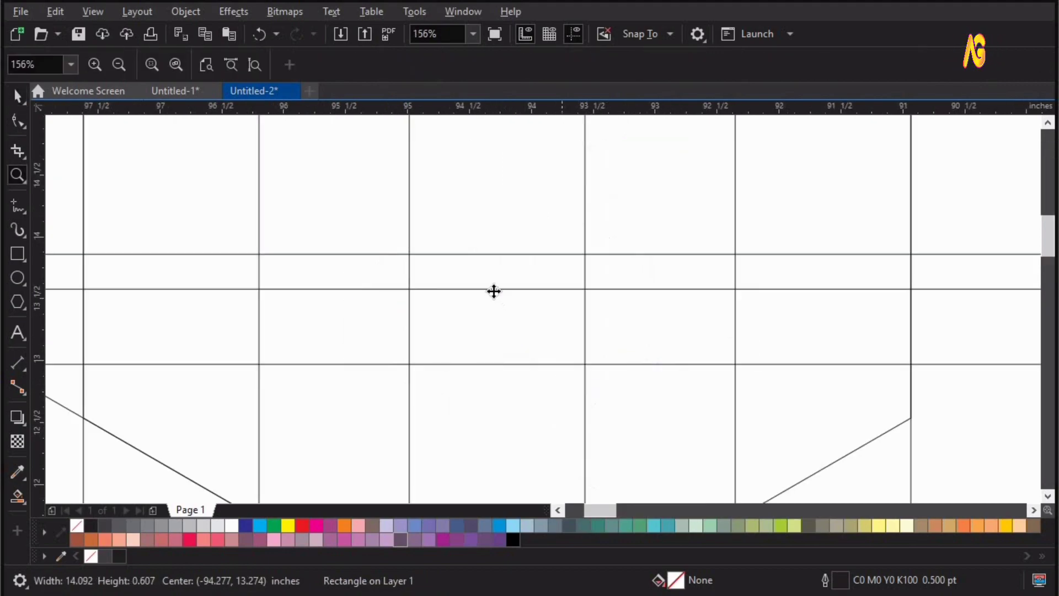
pyautogui.moveTo(497, 265); pyautogui.dragTo(497, 248)
pyautogui.press('F4')
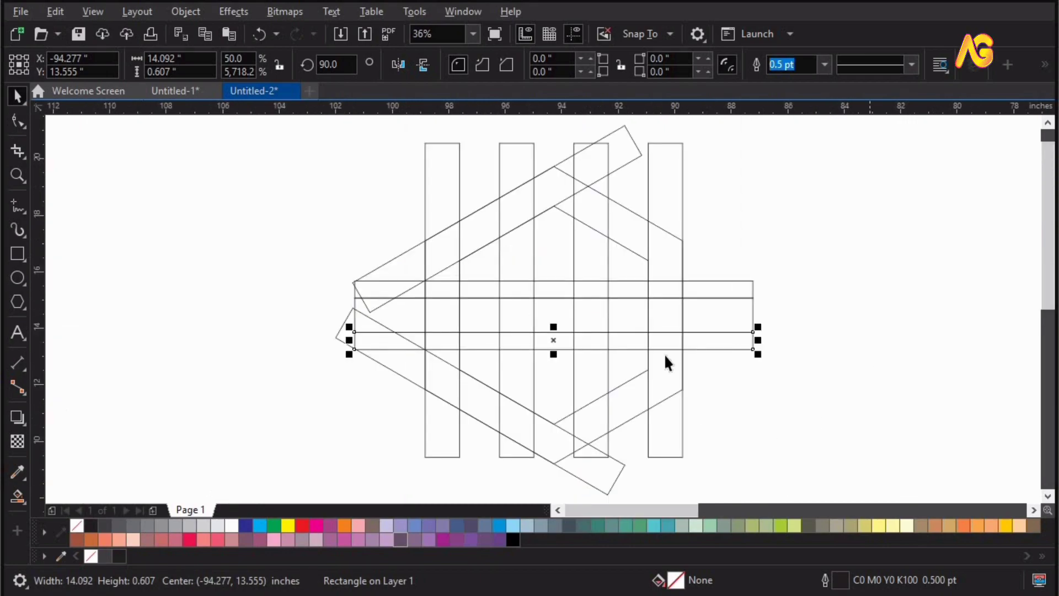
pyautogui.press('Escape')
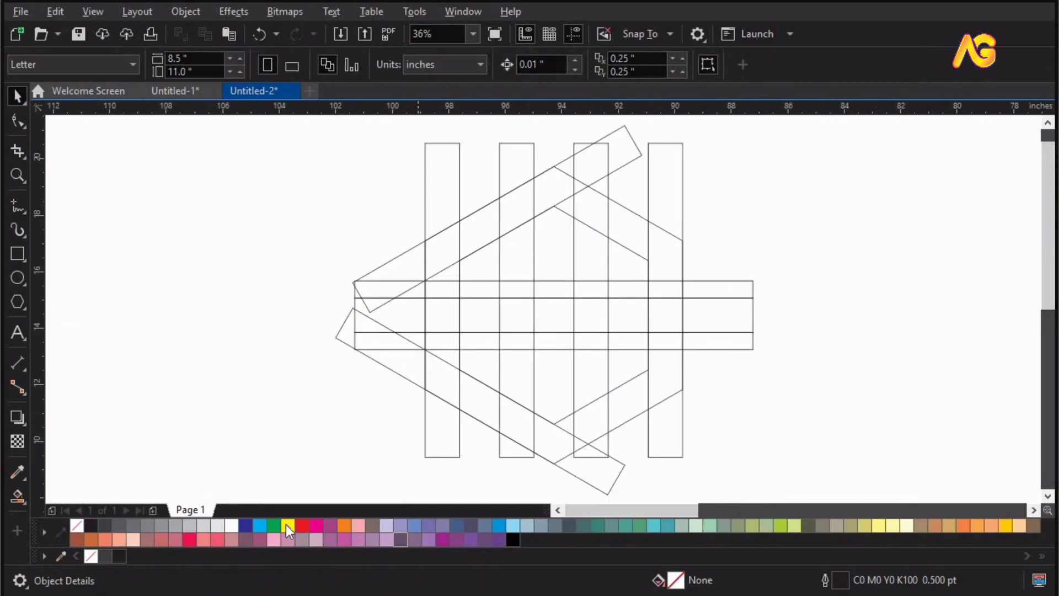
# Smart-fill the hexagon's lower-left side with 90% black, from the leftmost bar to the third vertical bar
pyautogui.click(22, 500)
pyautogui.click(88, 511)
pyautogui.click(444, 384)
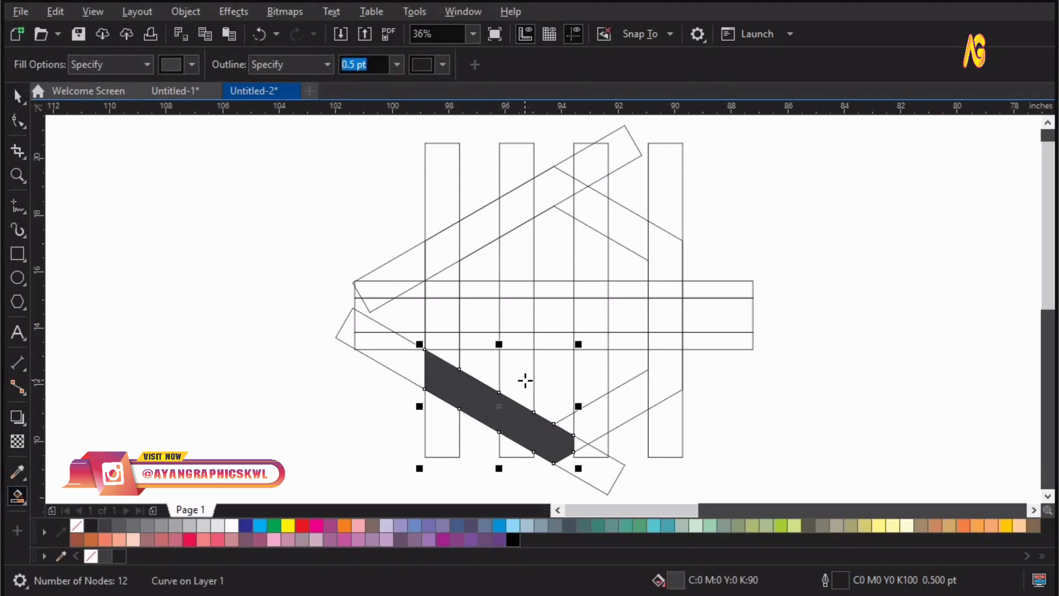
# Pull the dark piece's lower-right end nodes back so it ends vertically at the second vertical bar's right edge
pyautogui.press('z')
pyautogui.scroll(2, 513, 385)
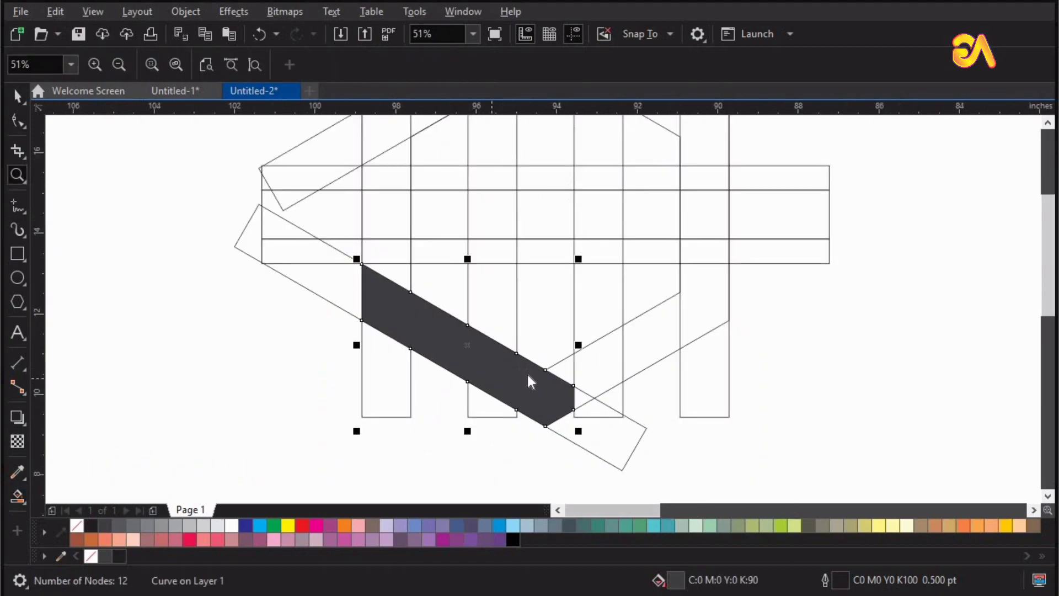
pyautogui.press('F10')
pyautogui.moveTo(579, 419); pyautogui.dragTo(520, 404)
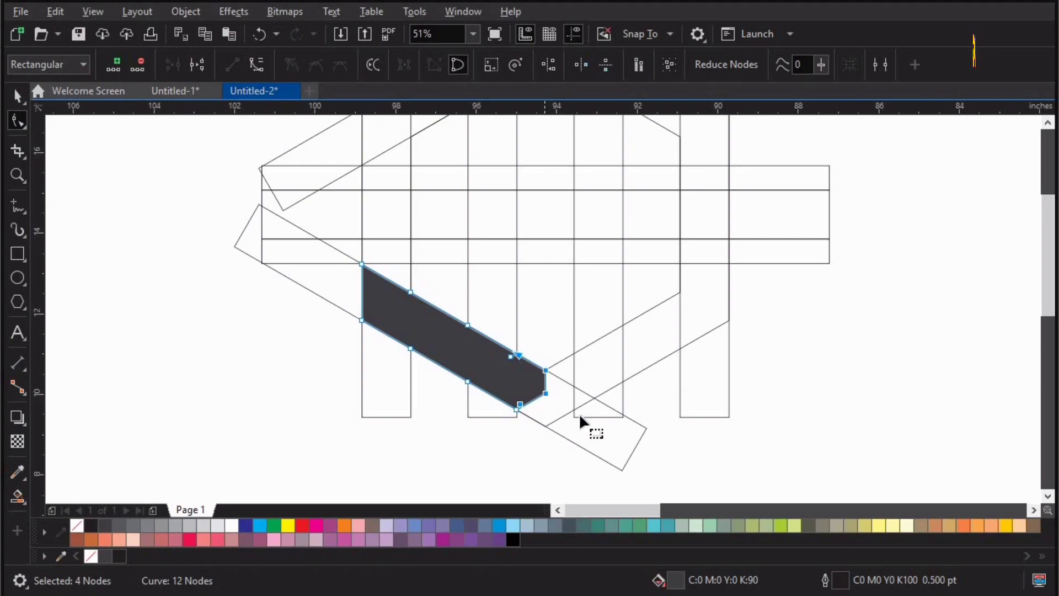
pyautogui.moveTo(532, 338); pyautogui.dragTo(589, 465)
pyautogui.press('Delete')
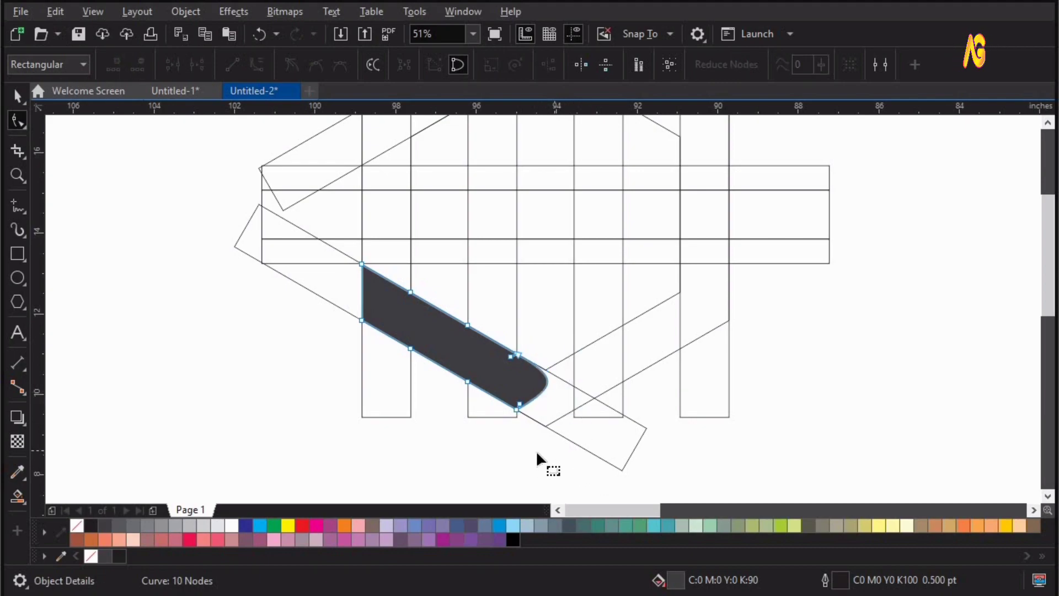
pyautogui.hotkey('ctrl', 'z')
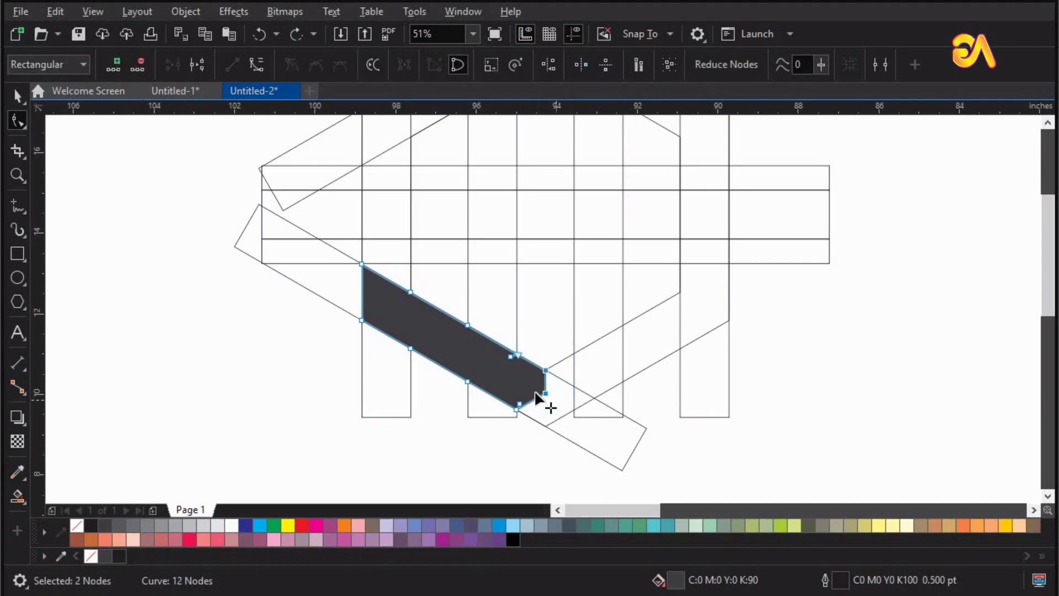
pyautogui.moveTo(537, 396); pyautogui.dragTo(505, 398)
pyautogui.press('space')
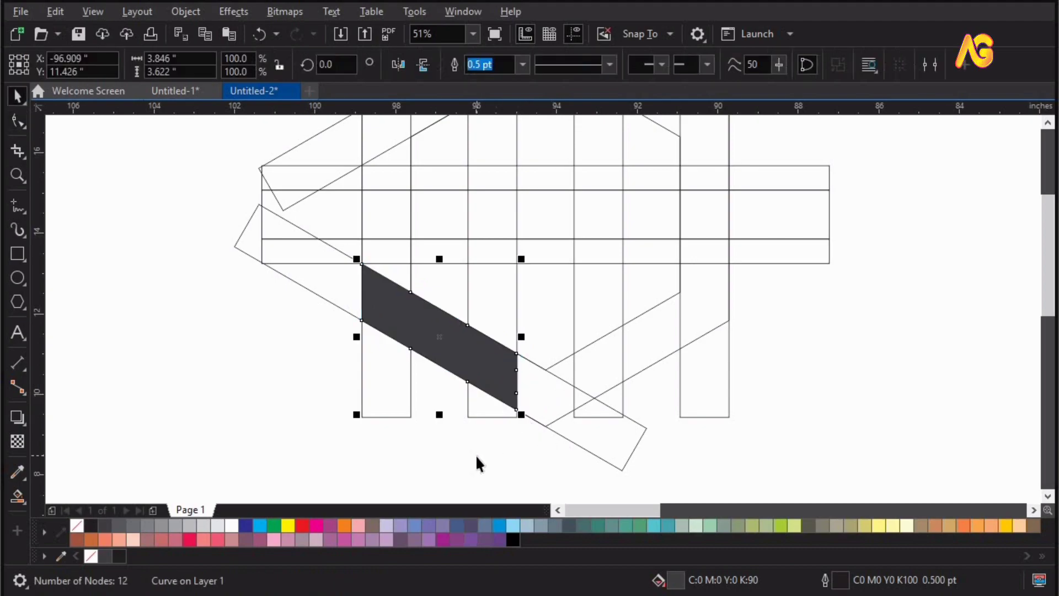
# Smart-fill the leftmost bar above the dark piece with 90% black and lower its top nodes to the lowest horizontal guide line
pyautogui.press('z')
pyautogui.press('F4')
pyautogui.scroll(2, 443, 444)
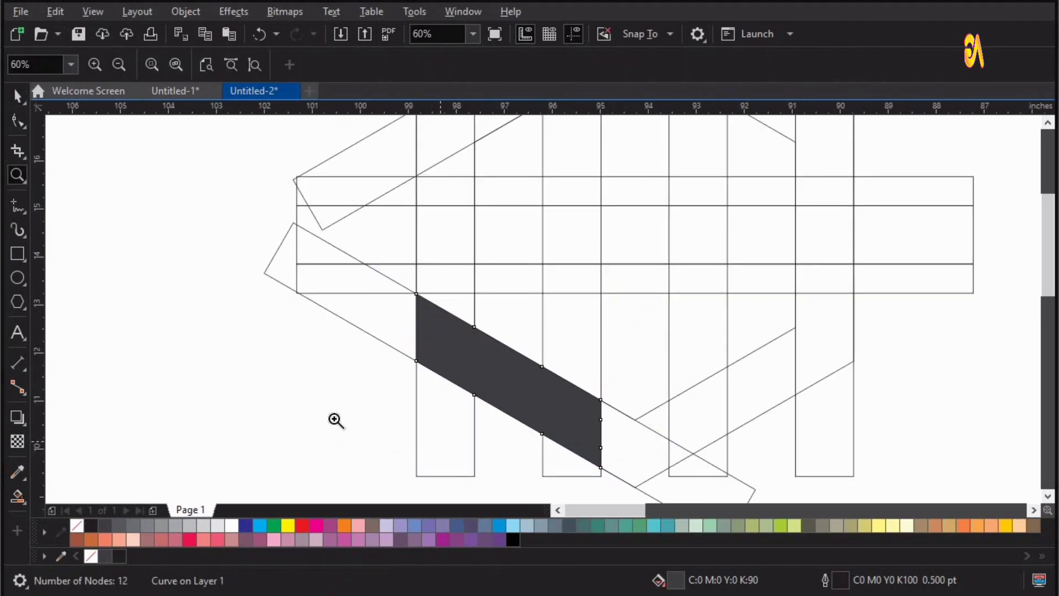
pyautogui.click(19, 495)
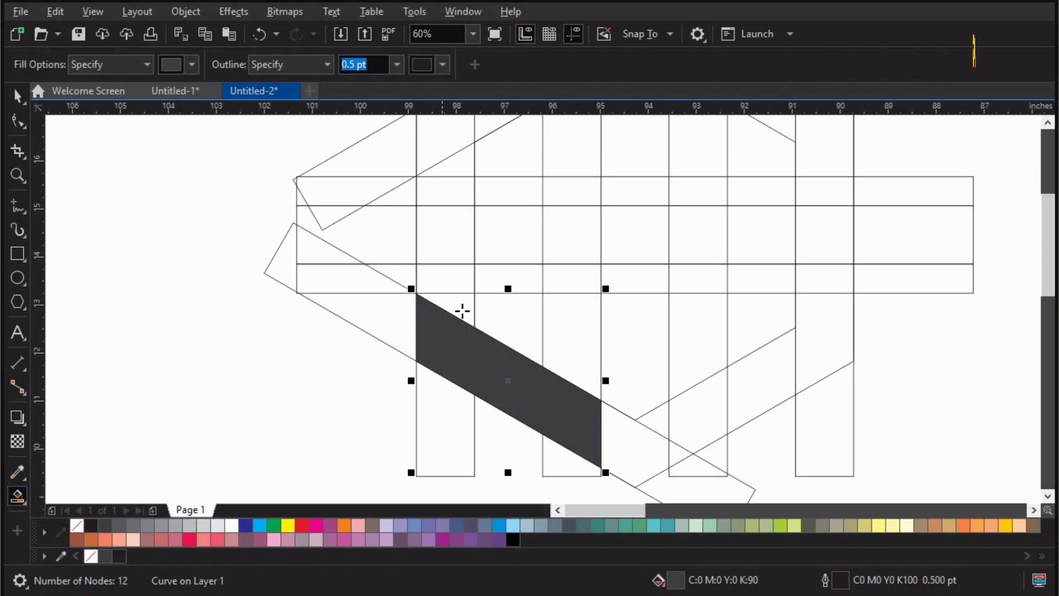
pyautogui.moveTo(462, 308); pyautogui.dragTo(456, 287)
pyautogui.press('z')
pyautogui.moveTo(341, 203); pyautogui.dragTo(570, 386)
pyautogui.press('space')
pyautogui.press('F10')
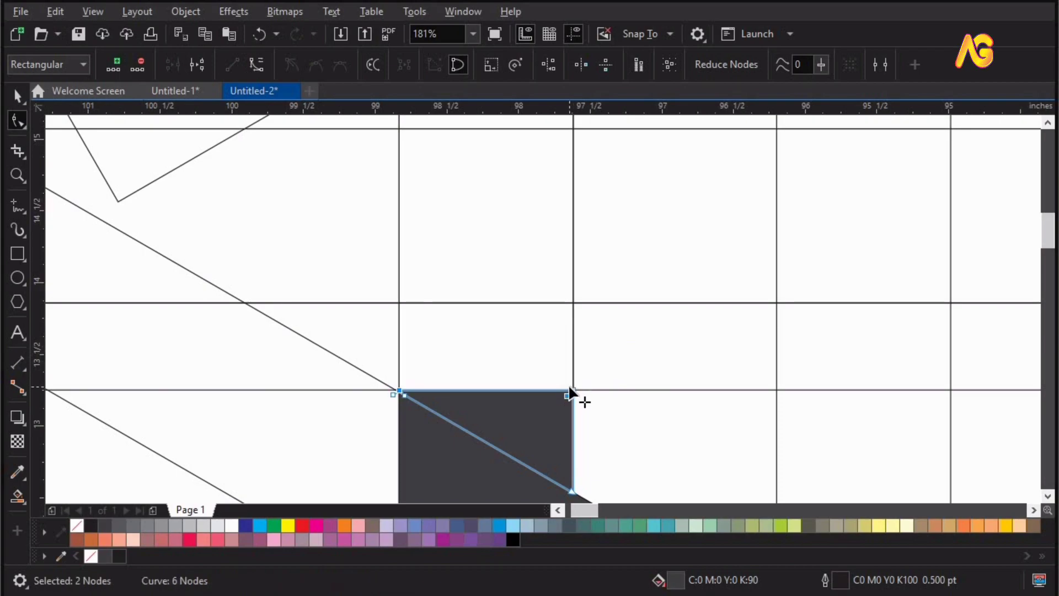
# Smart-fill the second vertical bar from the dark piece up through the middle bar, plus the middle segment between the first two bars
pyautogui.press('F4')
pyautogui.press('z')
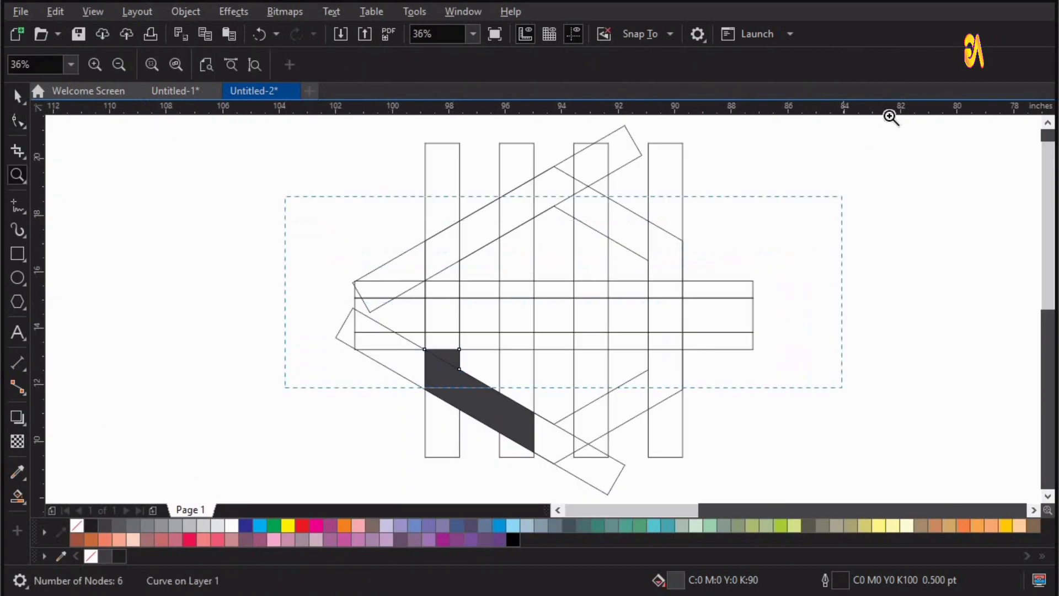
pyautogui.click(609, 239)
pyautogui.press('space')
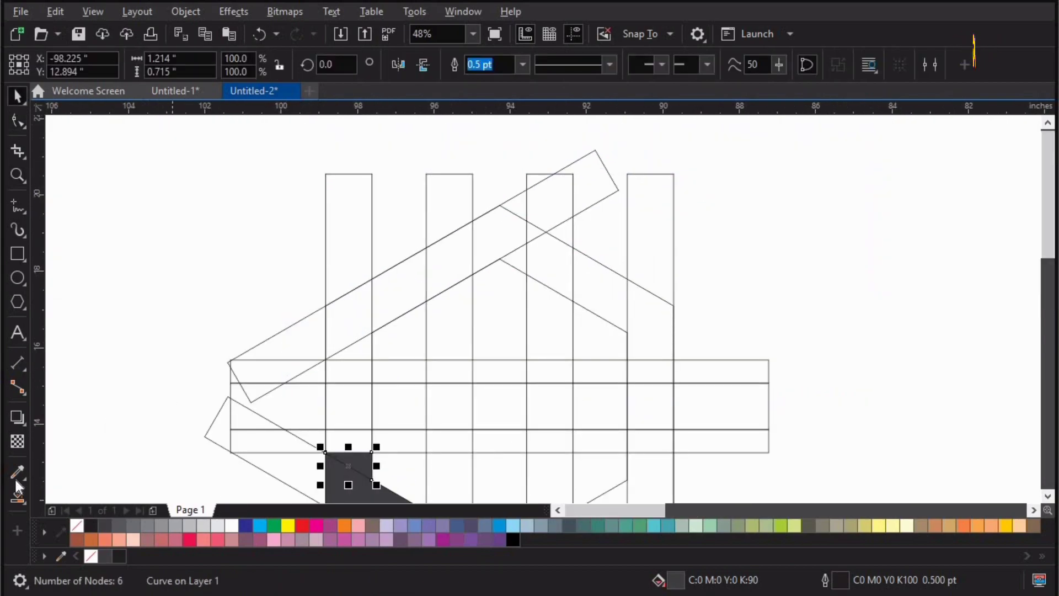
pyautogui.click(448, 456)
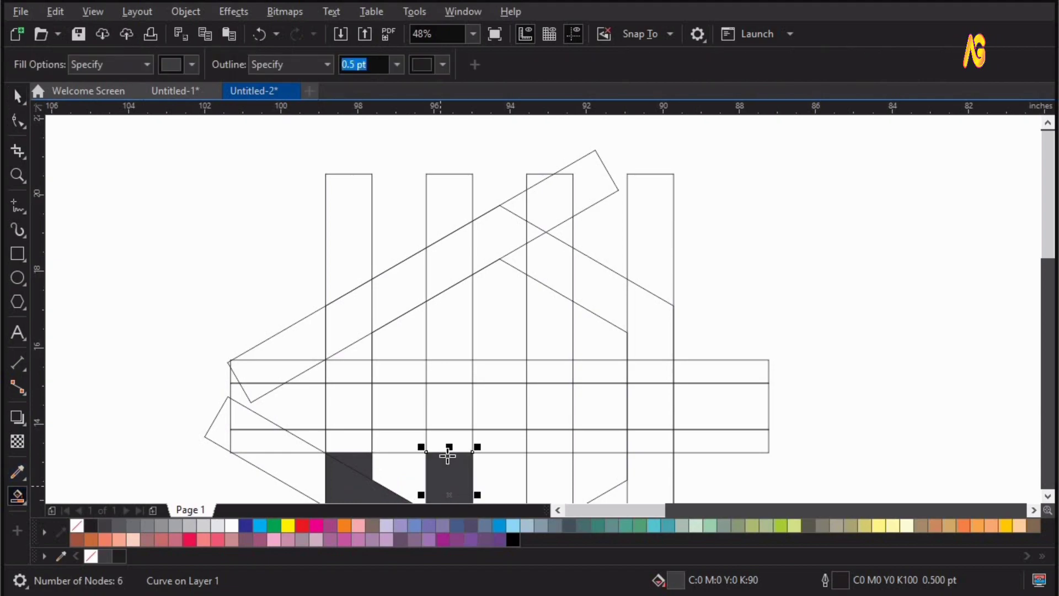
pyautogui.click(446, 439)
pyautogui.click(449, 411)
pyautogui.click(397, 408)
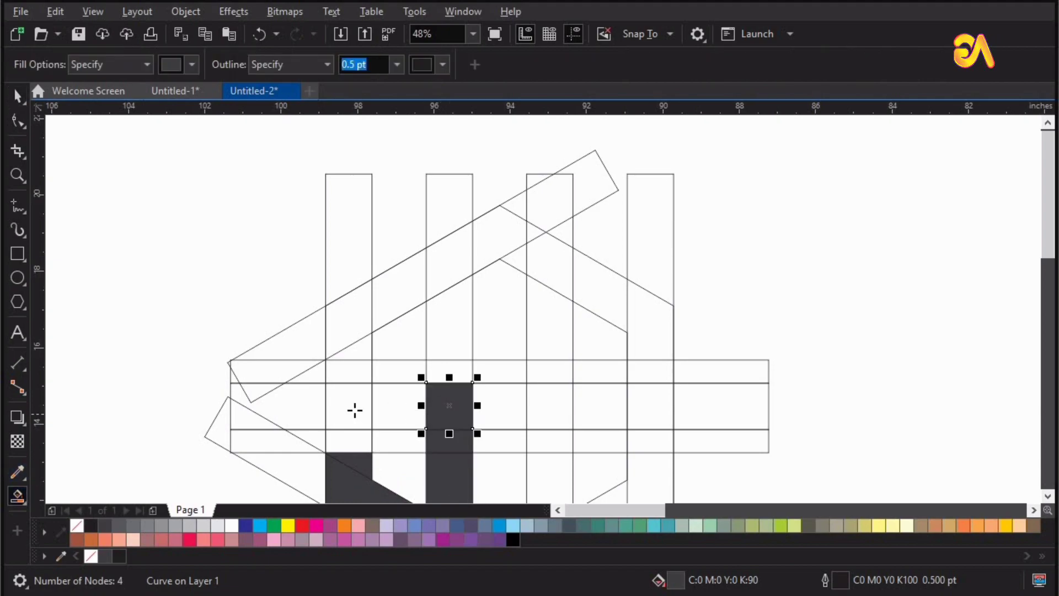
# Smart-fill the leftmost bar's upper part, the hexagon's upper-left side to the second bar, and that bar's segment above the horizontal bars
pyautogui.click(350, 381)
pyautogui.click(397, 318)
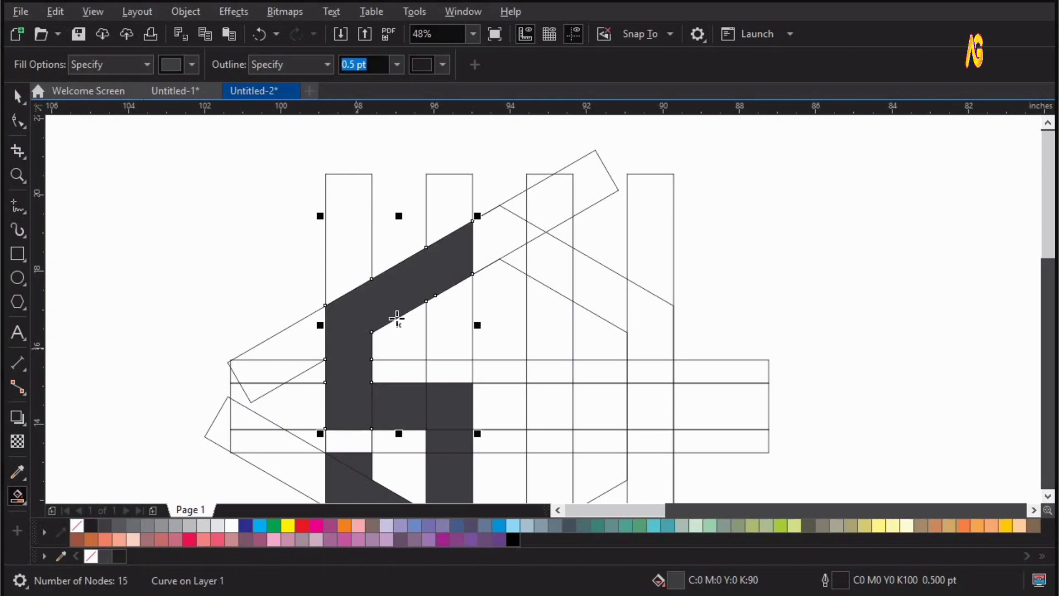
pyautogui.click(453, 319)
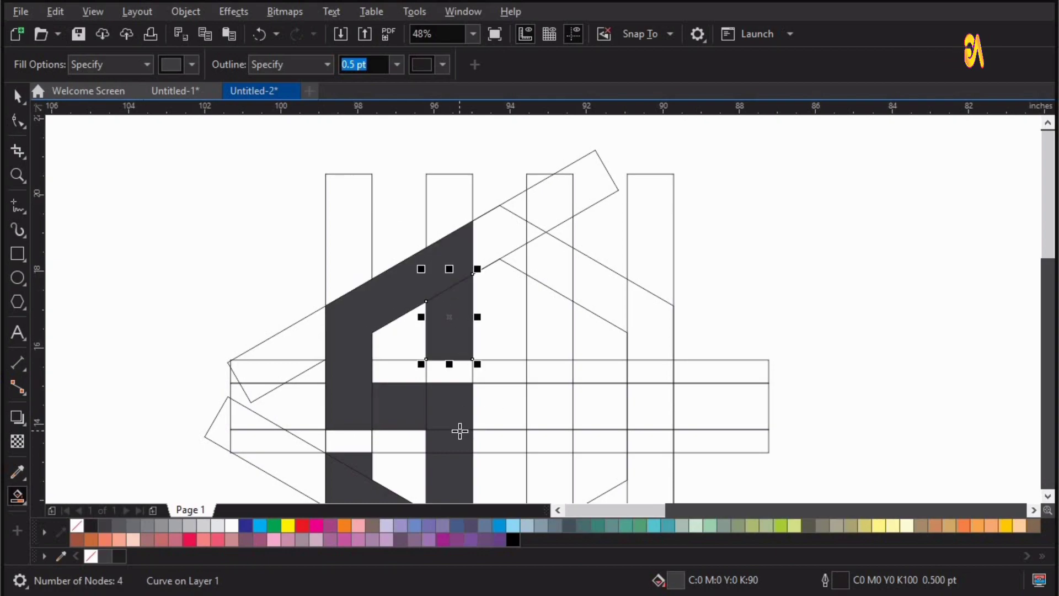
pyautogui.scroll(-1, 670, 467)
pyautogui.press('space')
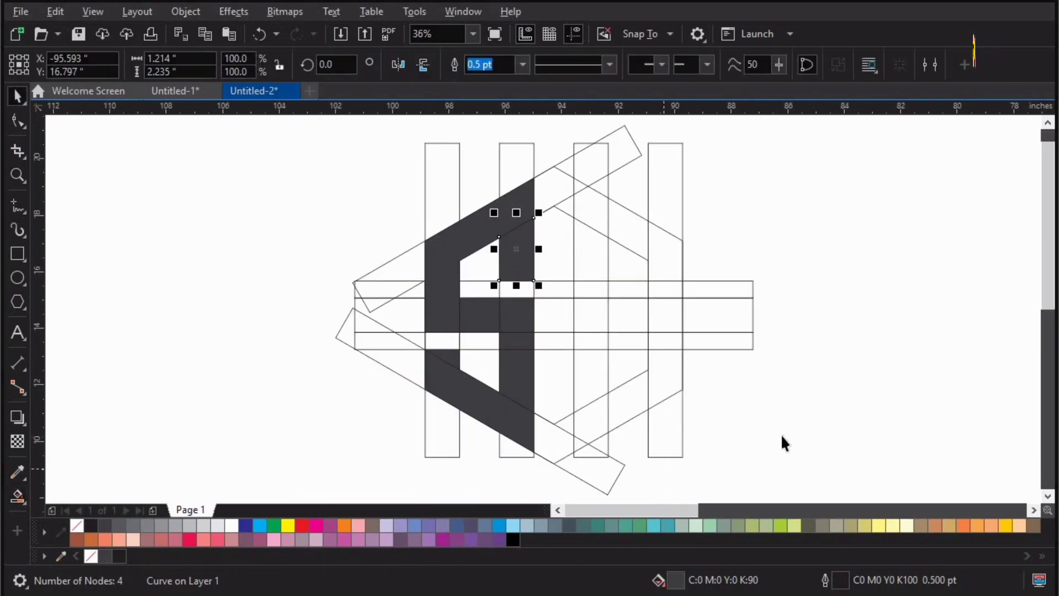
pyautogui.click(782, 436)
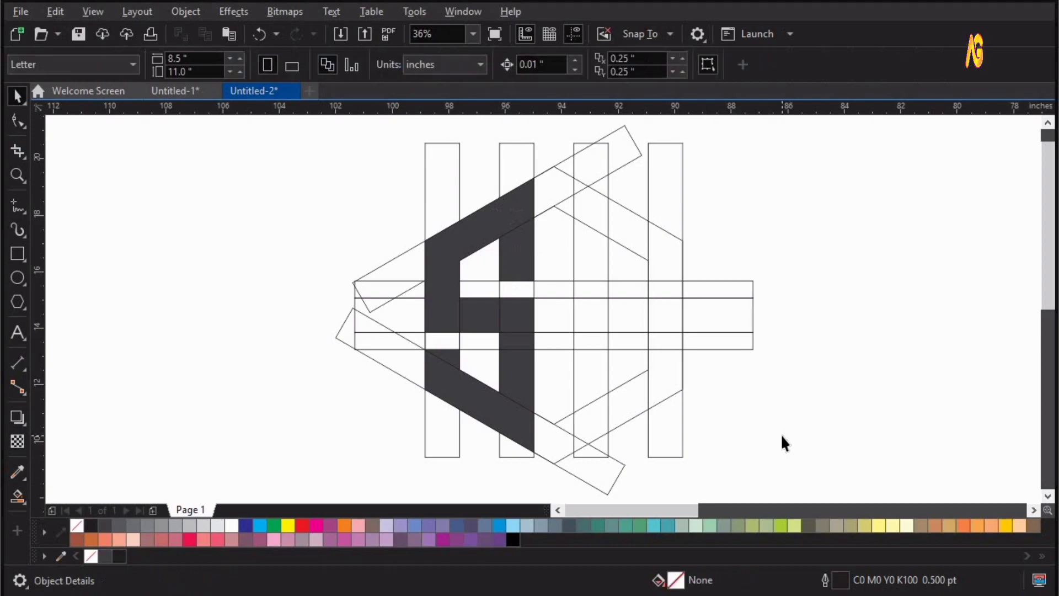
# Smart-fill the third vertical bar with 90% black from the hexagon's lower-right edge up through the horizontal guide bars
pyautogui.click(600, 426)
pyautogui.click(583, 443)
pyautogui.click(591, 362)
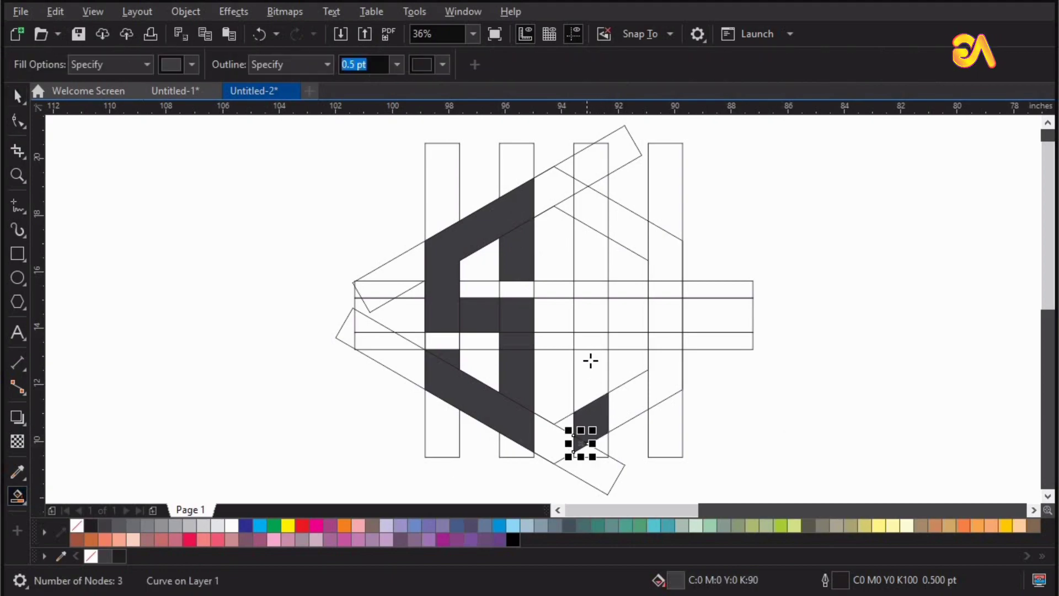
pyautogui.click(590, 340)
pyautogui.click(589, 313)
pyautogui.click(589, 289)
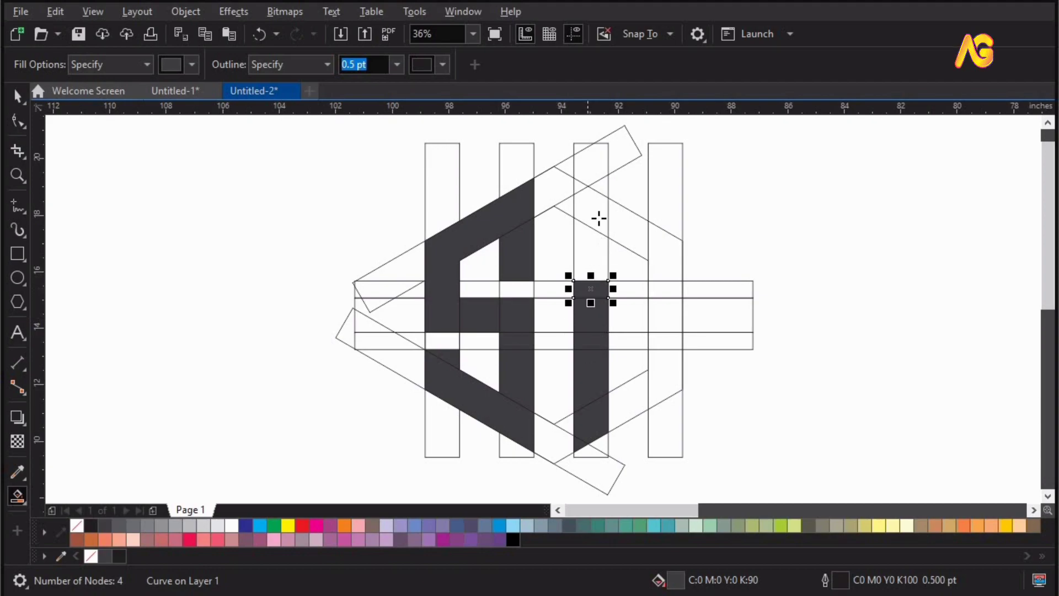
# Smart-fill the rest of the third vertical bar up to the hexagon's upper-right edge, undoing the extra fill outside the hexagon
pyautogui.click(597, 221)
pyautogui.click(586, 190)
pyautogui.click(582, 178)
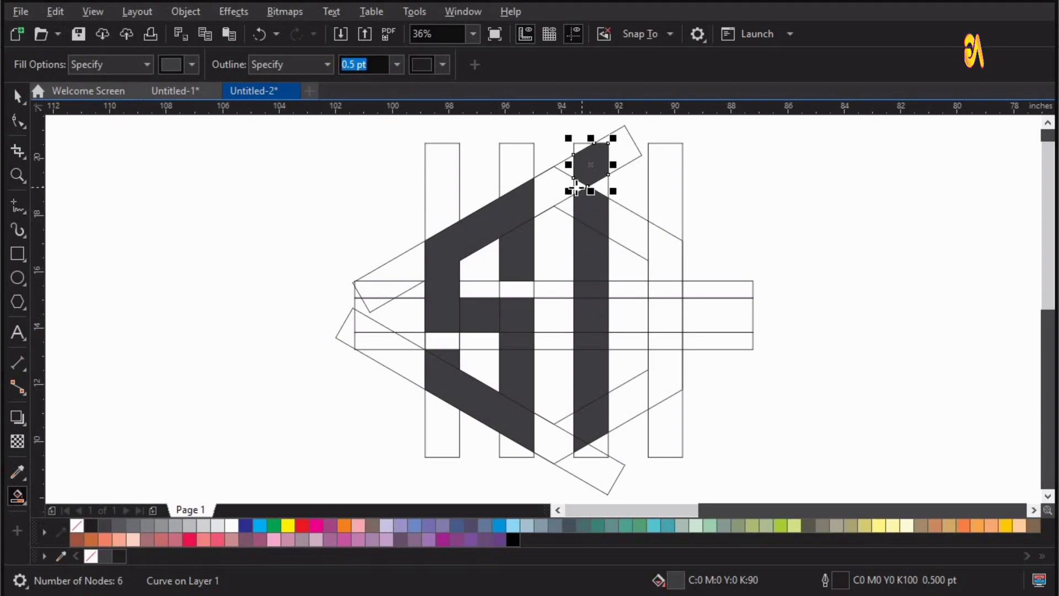
pyautogui.hotkey('ctrl', 'z')
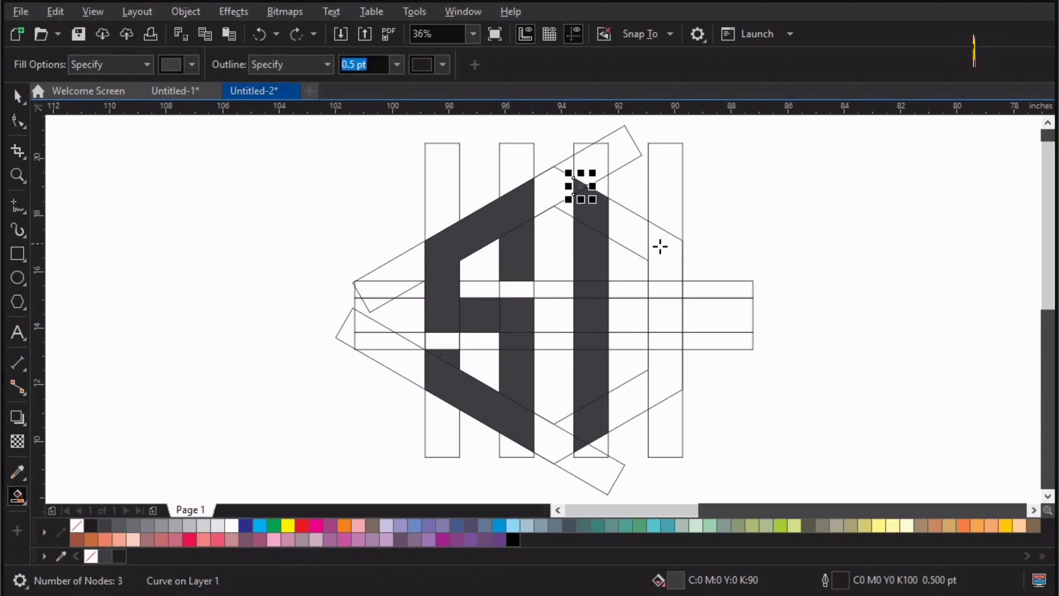
# Smart-fill the rightmost vertical bar with 90% black between the hexagon's upper and lower edges
pyautogui.click(665, 278)
pyautogui.moveTo(666, 301); pyautogui.dragTo(673, 357)
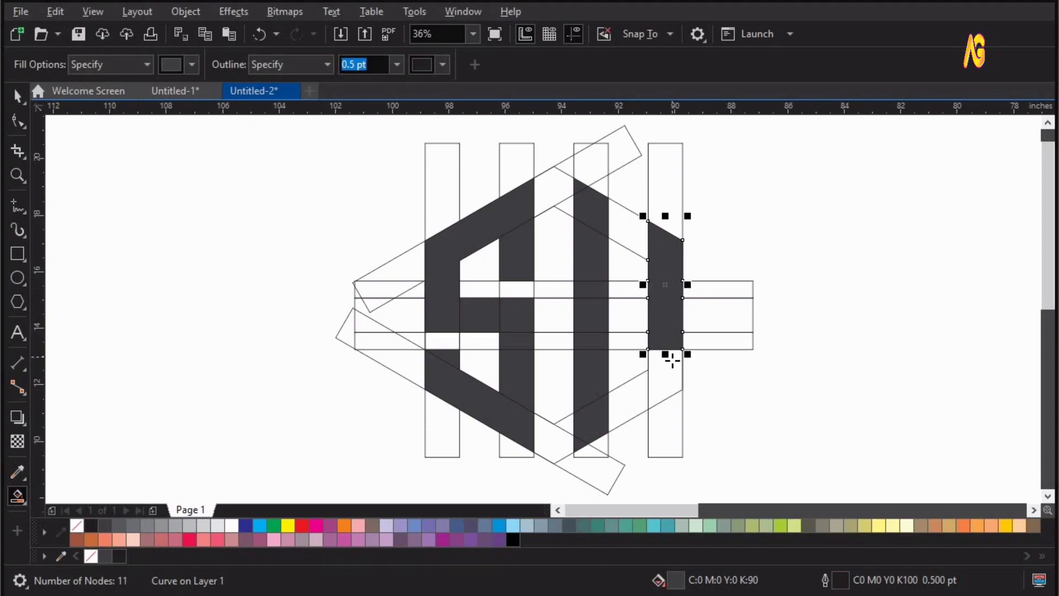
pyautogui.click(672, 360)
# Smart-fill a connecting block between the third and fourth vertical bars and raise its lower nodes to the middle bar's bottom edge
pyautogui.moveTo(635, 319); pyautogui.dragTo(619, 343)
pyautogui.press('z')
pyautogui.moveTo(486, 385); pyautogui.dragTo(790, 261)
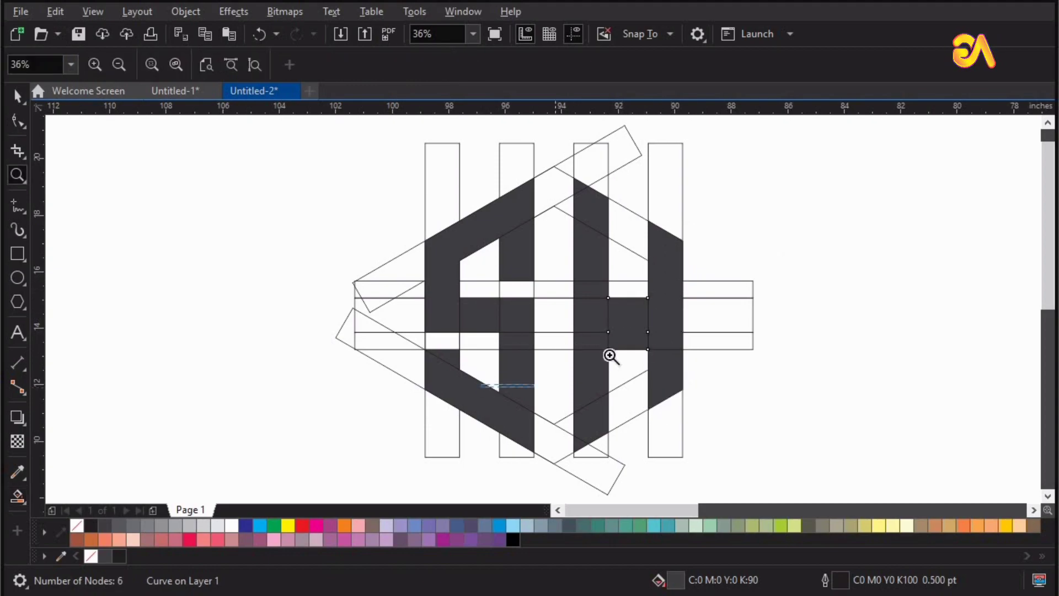
pyautogui.press('space')
pyautogui.press('F10')
pyautogui.moveTo(407, 366); pyautogui.dragTo(577, 338)
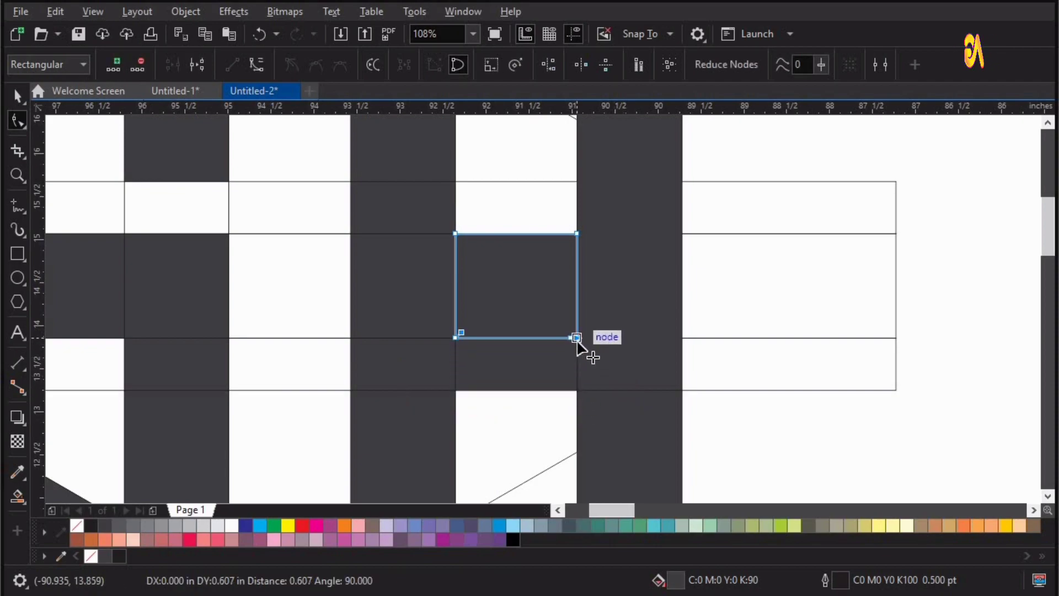
# Add a node midway on the rightmost bar's outer edge and pull it inward about 0.57 in to form a V-shaped notch
pyautogui.press('space')
pyautogui.click(656, 296)
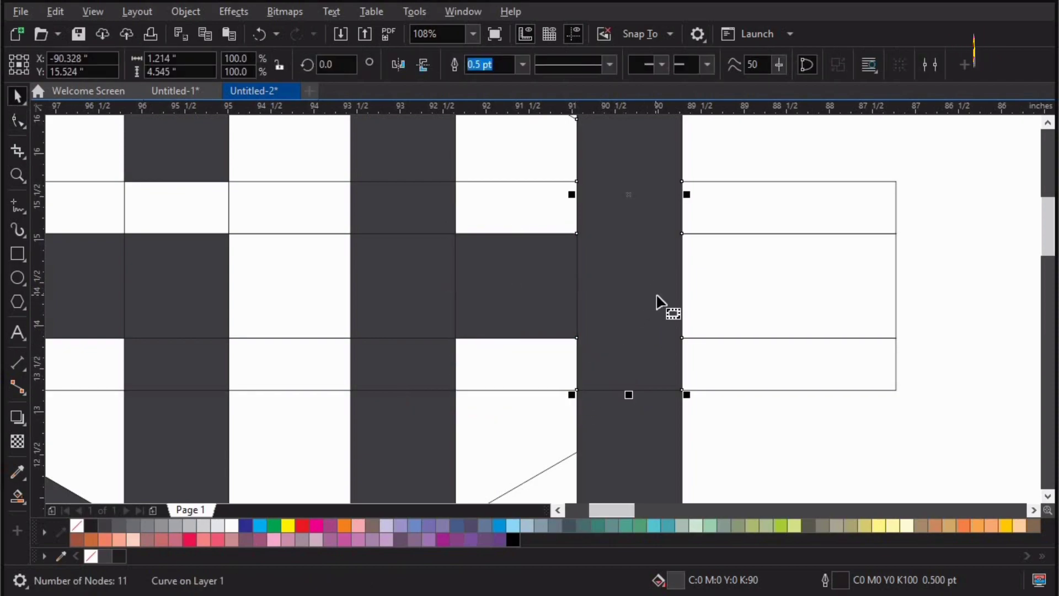
pyautogui.press('F10')
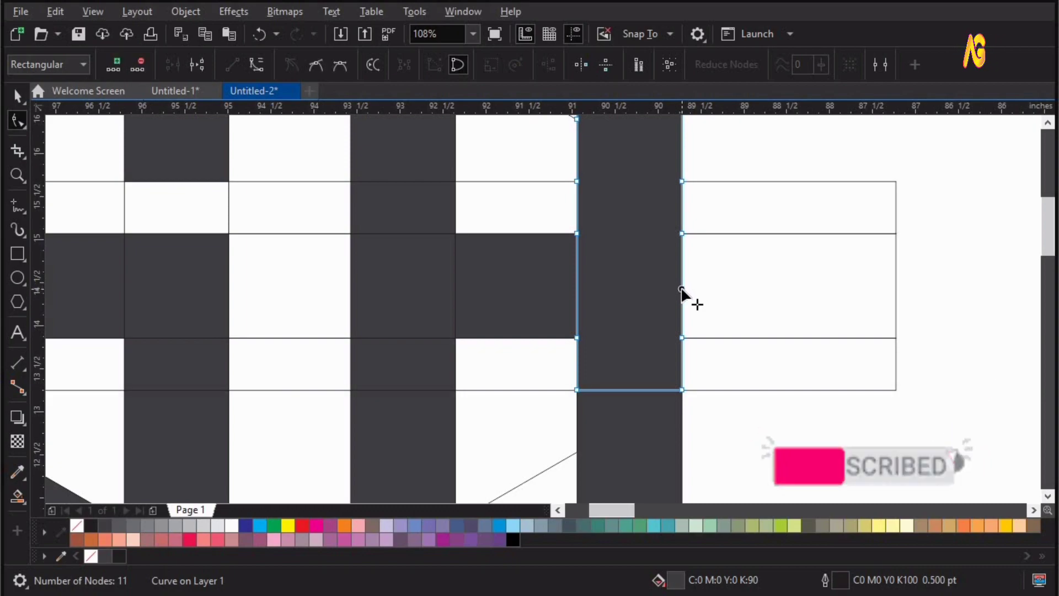
pyautogui.doubleClick(682, 288)
pyautogui.moveTo(682, 288); pyautogui.dragTo(633, 289)
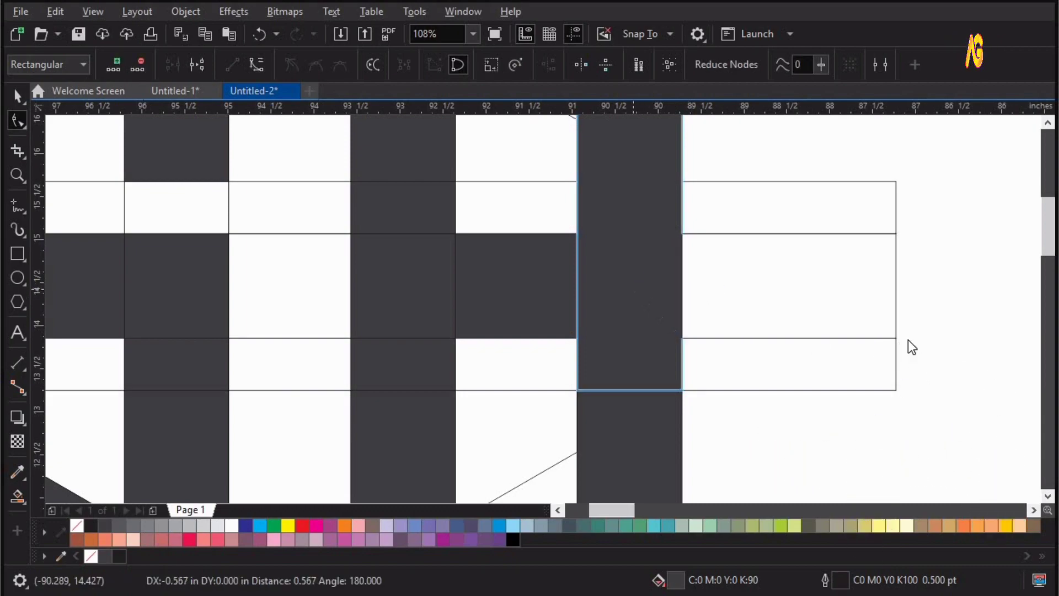
pyautogui.press('space')
pyautogui.click(964, 312)
pyautogui.press('F4')
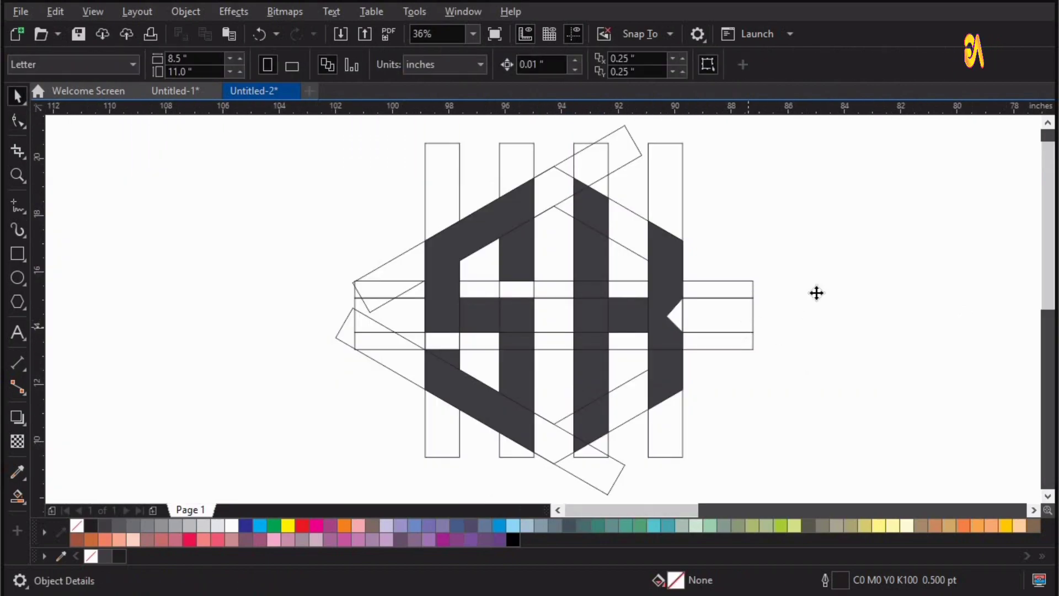
# Delete all the horizontal, vertical and diagonal guide bars and the hexagon outline, keeping only the dark filled pieces
pyautogui.moveTo(749, 327); pyautogui.dragTo(817, 293)
pyautogui.press('Delete')
pyautogui.moveTo(728, 349); pyautogui.dragTo(799, 308)
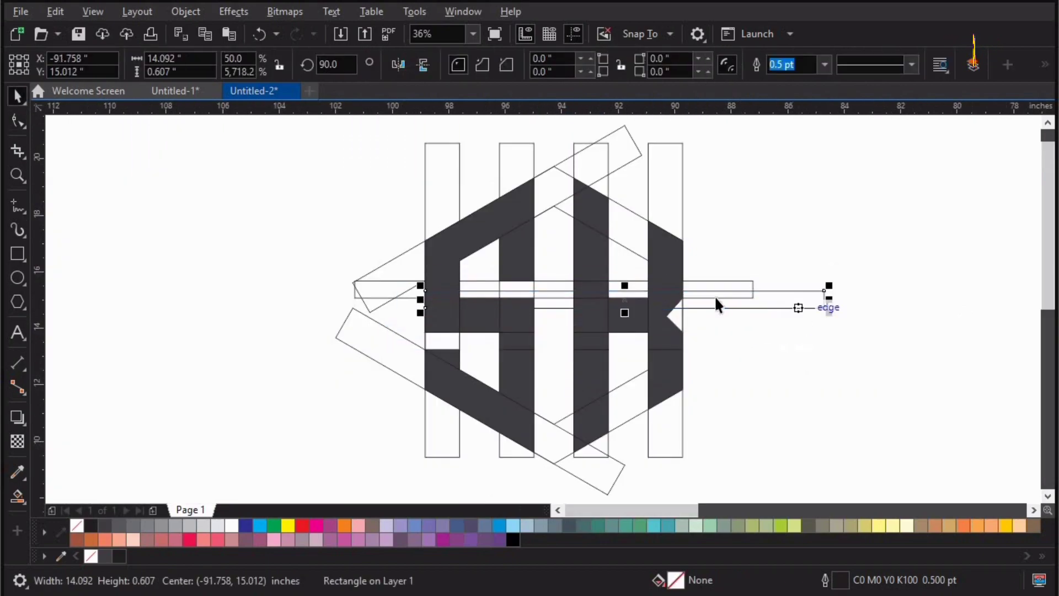
pyautogui.press('Delete')
pyautogui.moveTo(714, 291); pyautogui.dragTo(798, 243)
pyautogui.press('Delete')
pyautogui.moveTo(668, 167); pyautogui.dragTo(747, 147)
pyautogui.press('Delete')
pyautogui.moveTo(605, 157); pyautogui.dragTo(712, 150)
pyautogui.press('Delete')
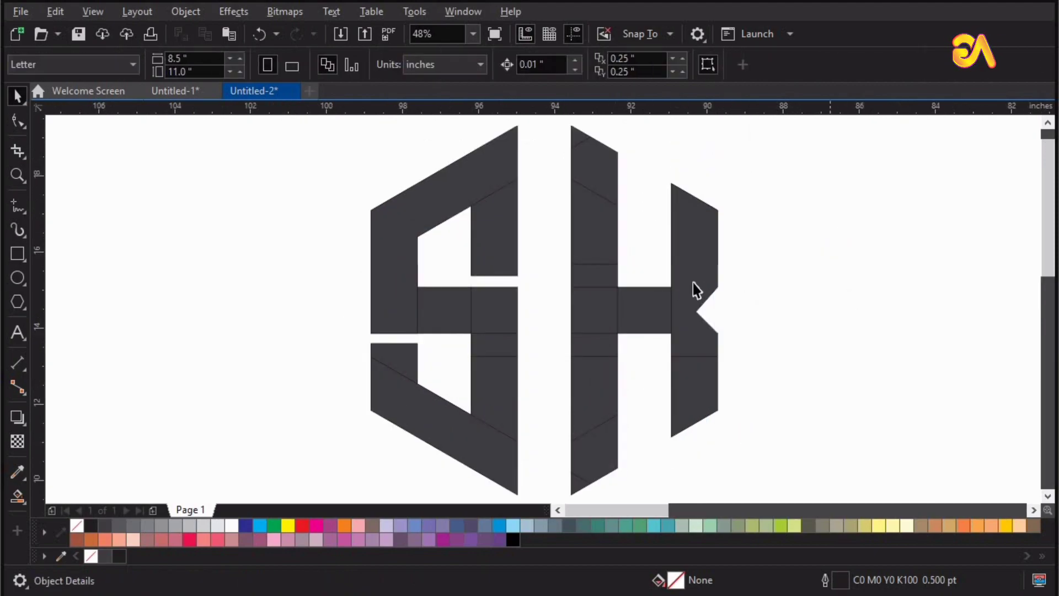
# Merge the dark pieces of the logo's left half into a single curve
pyautogui.scroll(-2, 511, 220)
pyautogui.moveTo(575, 420); pyautogui.dragTo(585, 435)
pyautogui.hotkey('ctrl', 'l')
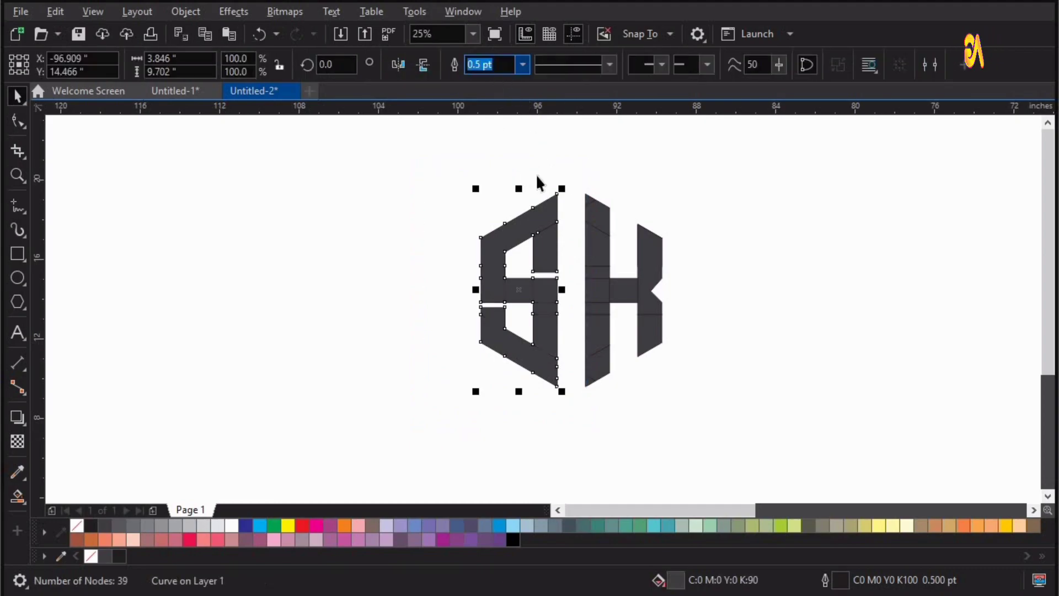
pyautogui.click(721, 403)
# Try to merge the dark pieces of the logo's right half into a single curve
pyautogui.moveTo(581, 242); pyautogui.dragTo(574, 158)
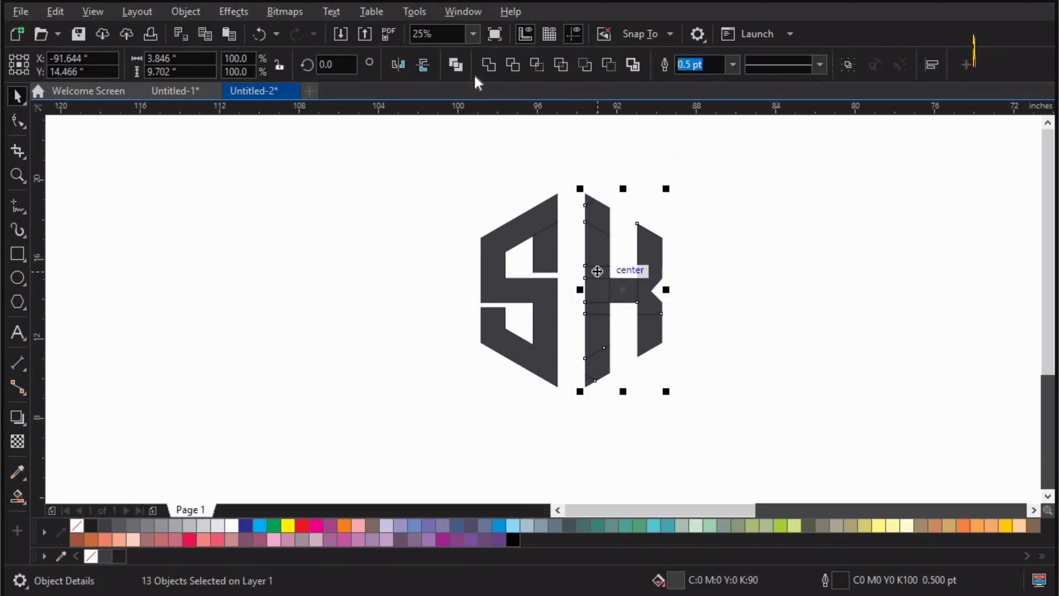
pyautogui.hotkey('ctrl', 'l')
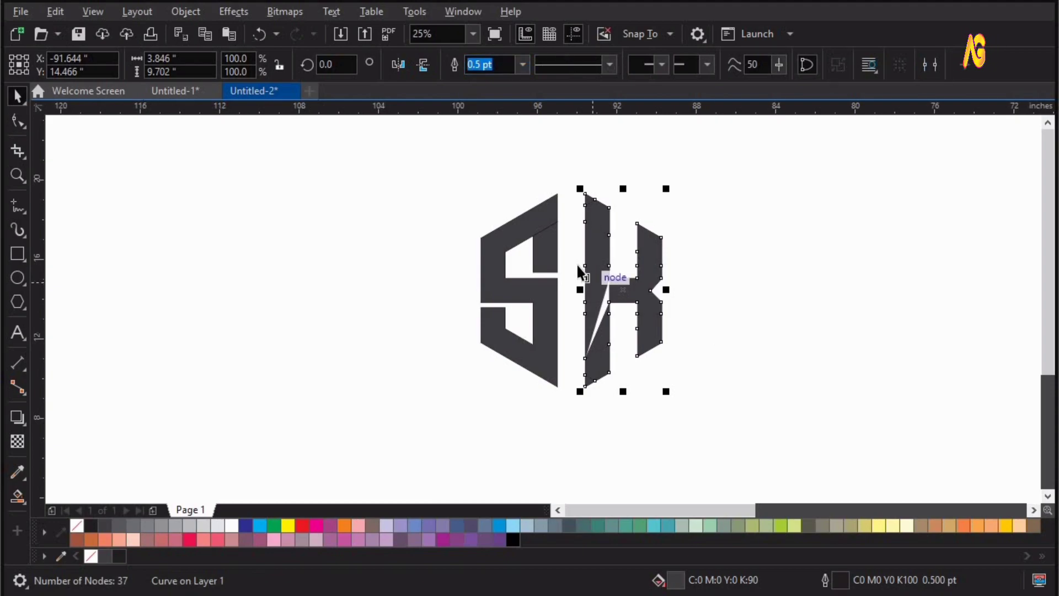
pyautogui.click(261, 34)
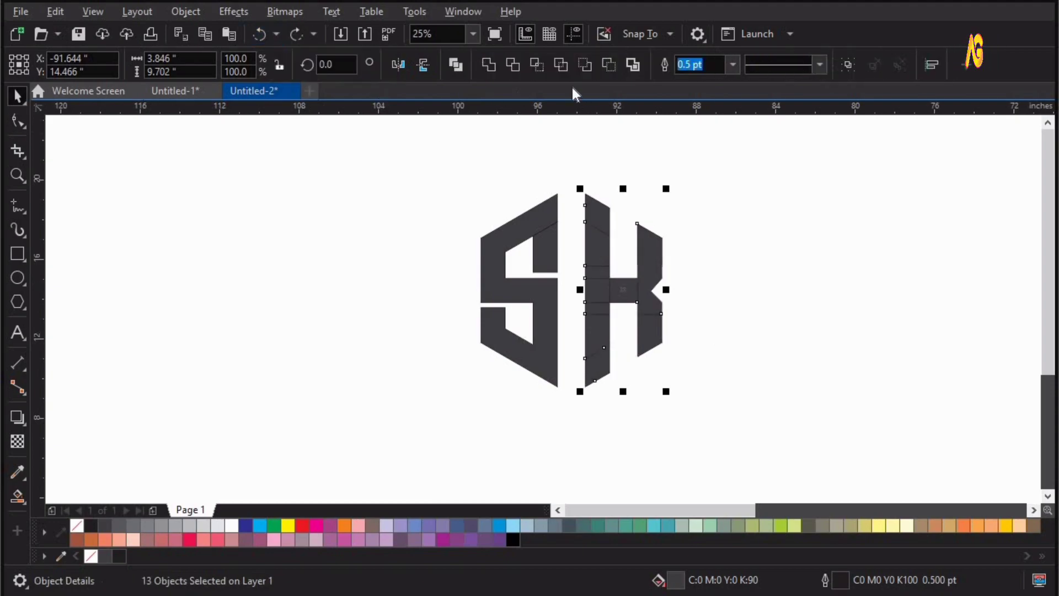
# Create a boundary outline around the dark pieces of the logo's right half
pyautogui.click(639, 64)
pyautogui.press('F2')
pyautogui.moveTo(608, 202); pyautogui.dragTo(704, 271)
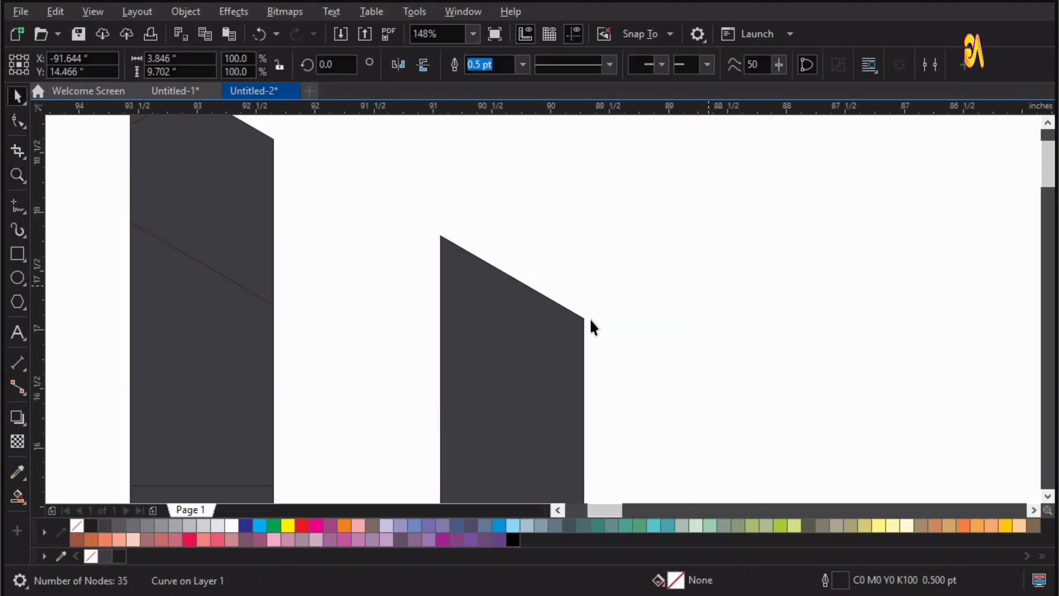
pyautogui.click(586, 322)
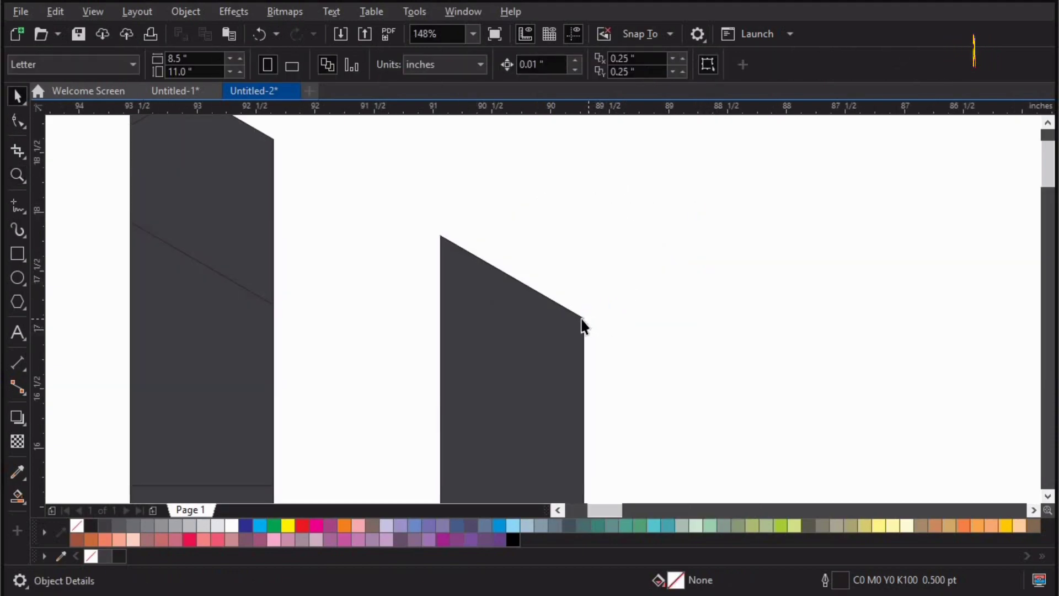
pyautogui.moveTo(584, 318); pyautogui.dragTo(653, 282)
pyautogui.hotkey('ctrl', 'z')
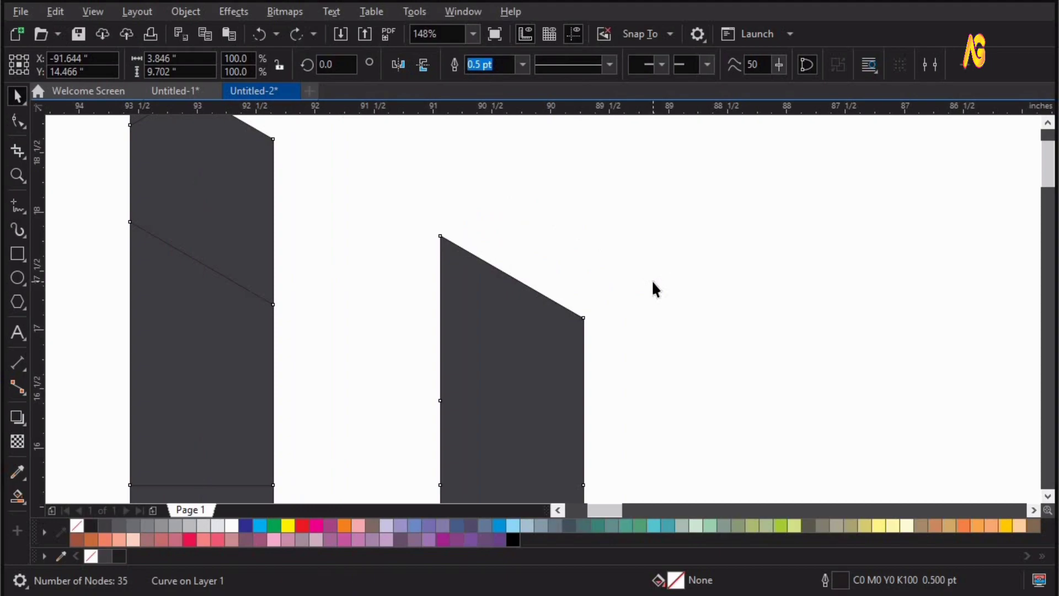
pyautogui.press('F4')
pyautogui.click(553, 123)
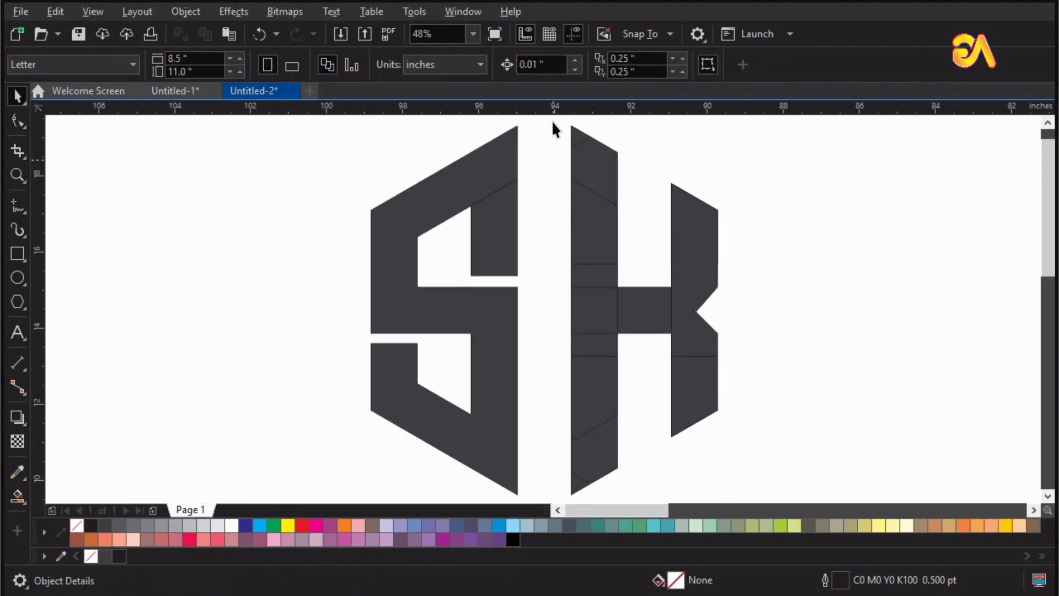
# Delete the right half's separate dark pieces and fill their boundary outline with 90% black
pyautogui.moveTo(805, 468); pyautogui.dragTo(862, 534)
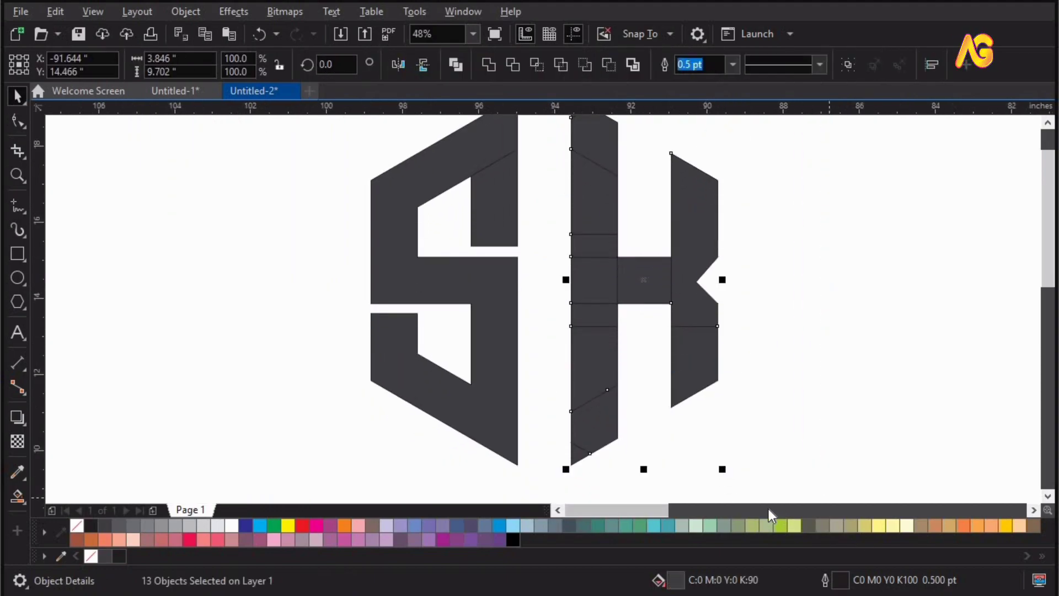
pyautogui.press('Delete')
pyautogui.hotkey('ctrl', 'v')
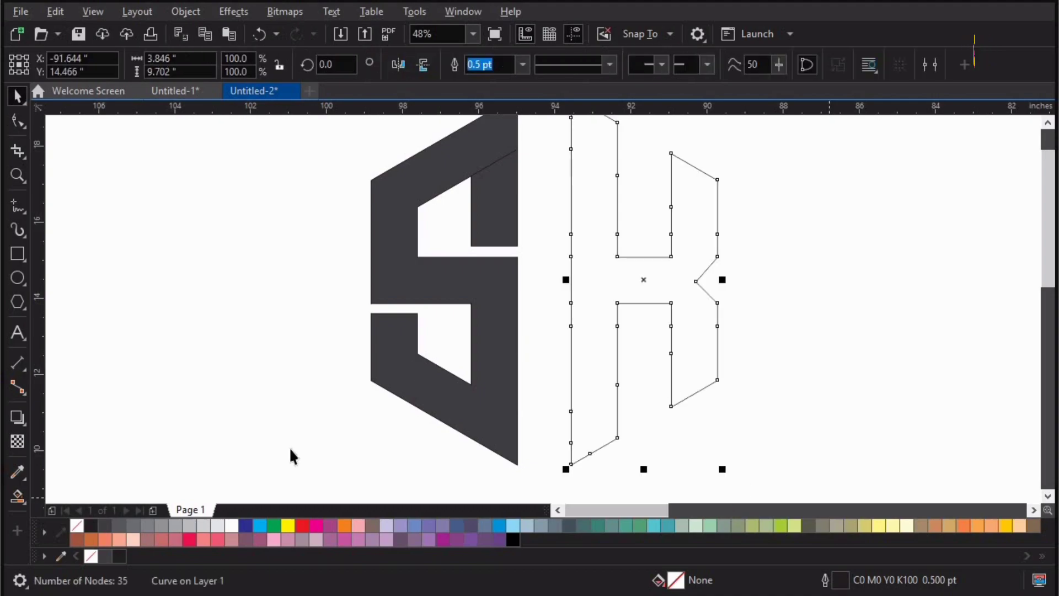
pyautogui.click(110, 556)
pyautogui.click(843, 298)
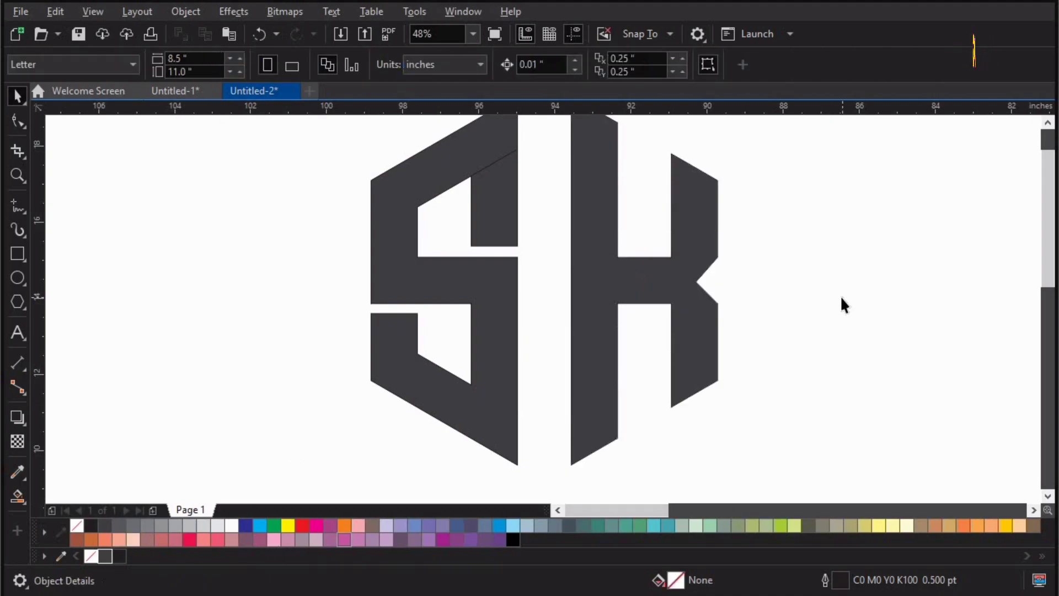
# Fill both letter shapes with solid black (C0 M0 Y0 K100)
pyautogui.scroll(1, 843, 307)
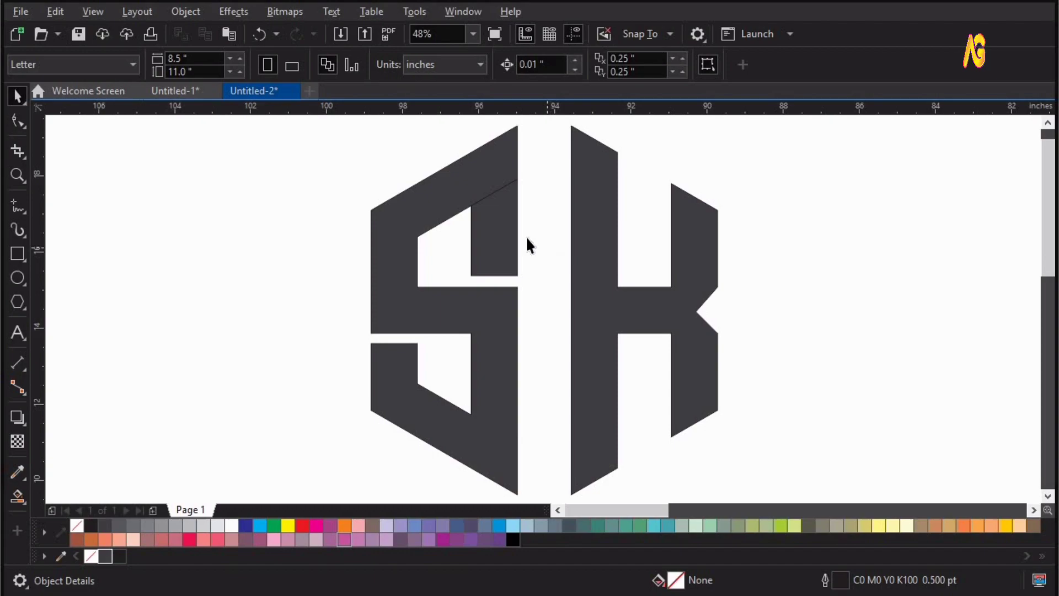
pyautogui.hotkey('ctrl', 'z')
pyautogui.hotkey('ctrl', 'a')
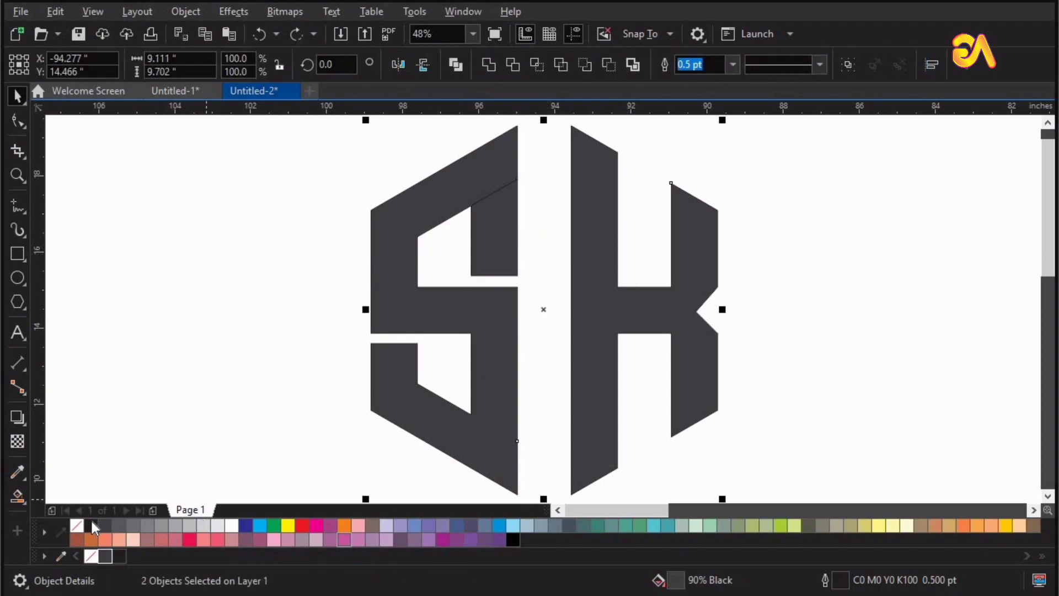
pyautogui.click(758, 314)
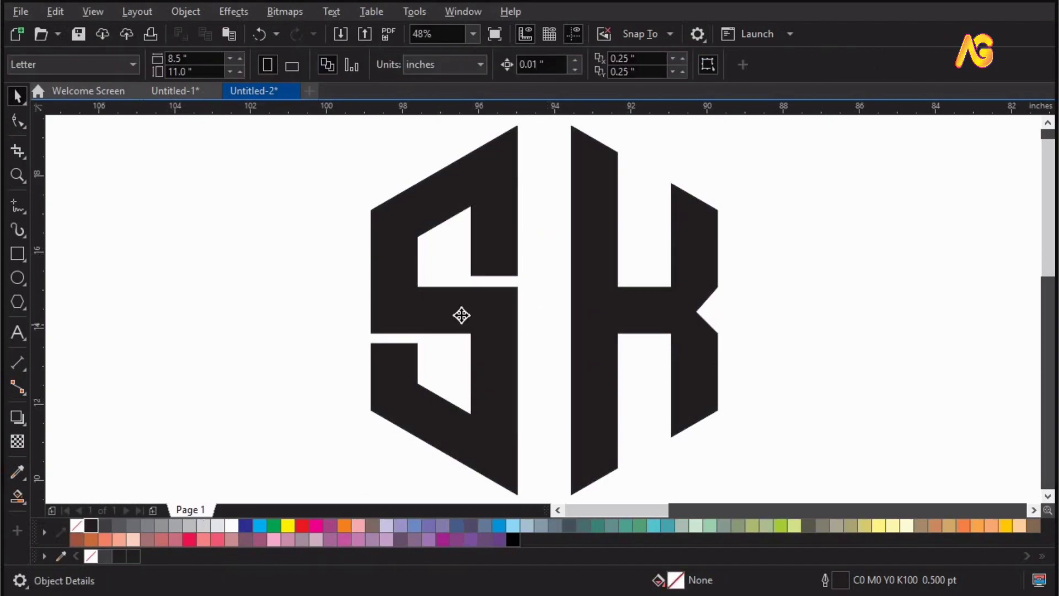
# Remove the outline from both the S and K shapes
pyautogui.click(462, 315)
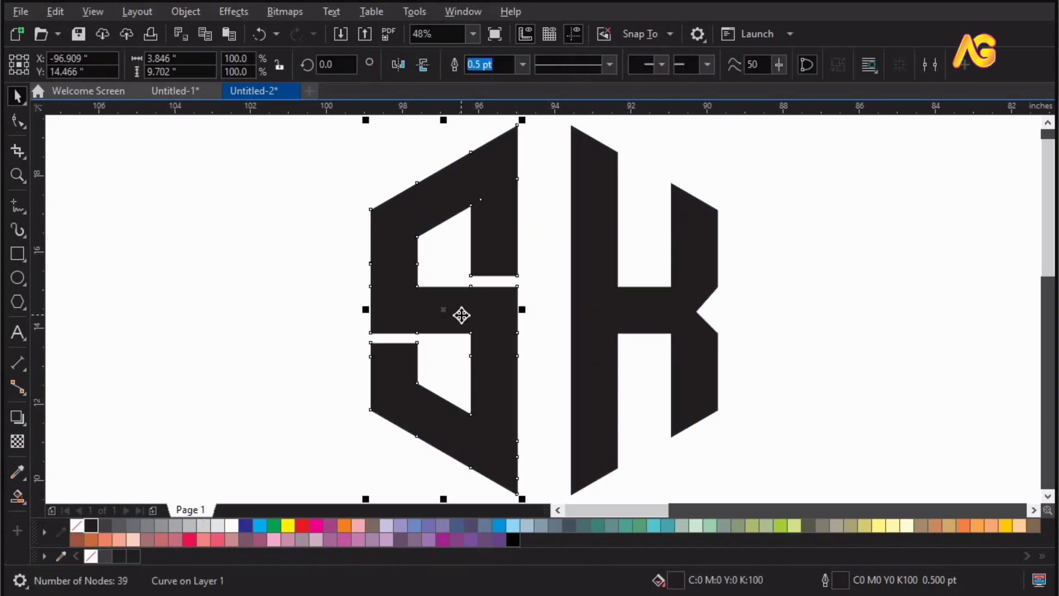
pyautogui.keyDown('shift'); pyautogui.click(588, 337); pyautogui.keyUp('shift')
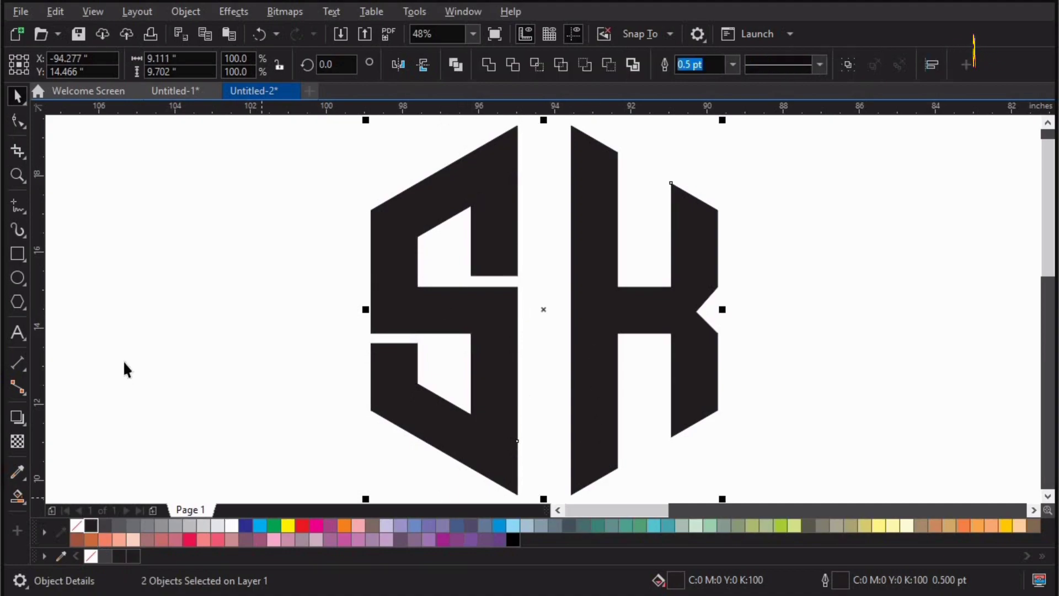
pyautogui.click(193, 428)
# Move the K horizontally about 0.915 inches closer to the S, narrowing the gap between the letters
pyautogui.moveTo(606, 325); pyautogui.dragTo(573, 323)
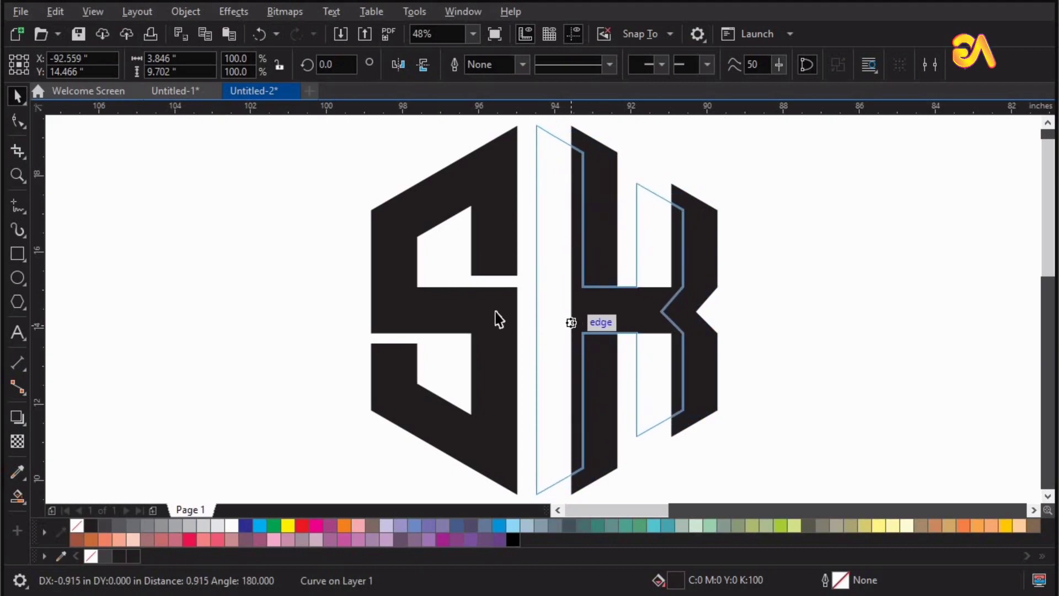
pyautogui.keyDown('shift'); pyautogui.click(496, 313); pyautogui.keyUp('shift')
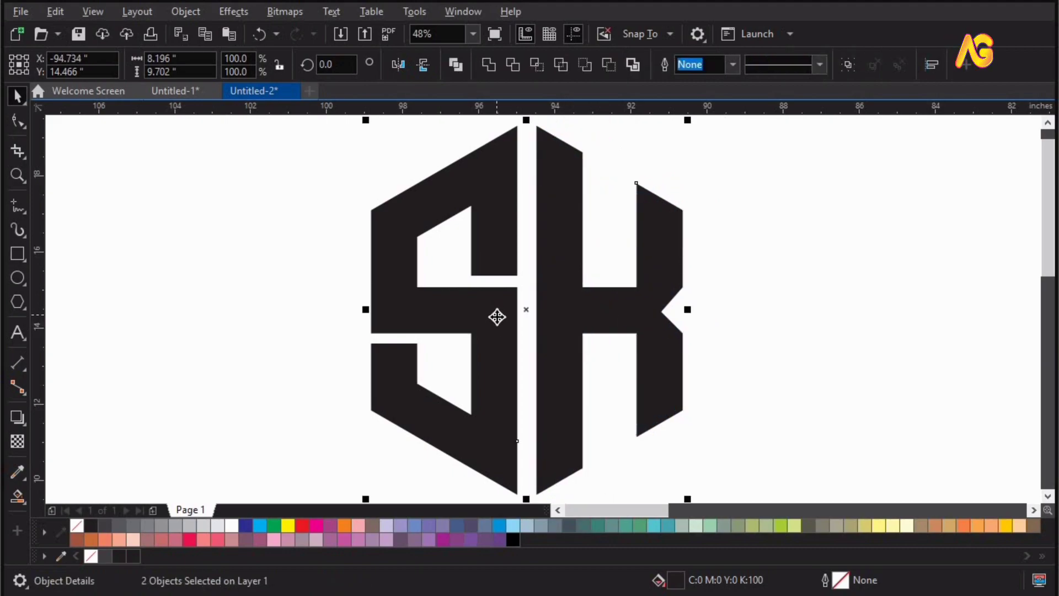
pyautogui.hscroll(-1, 532, 343)
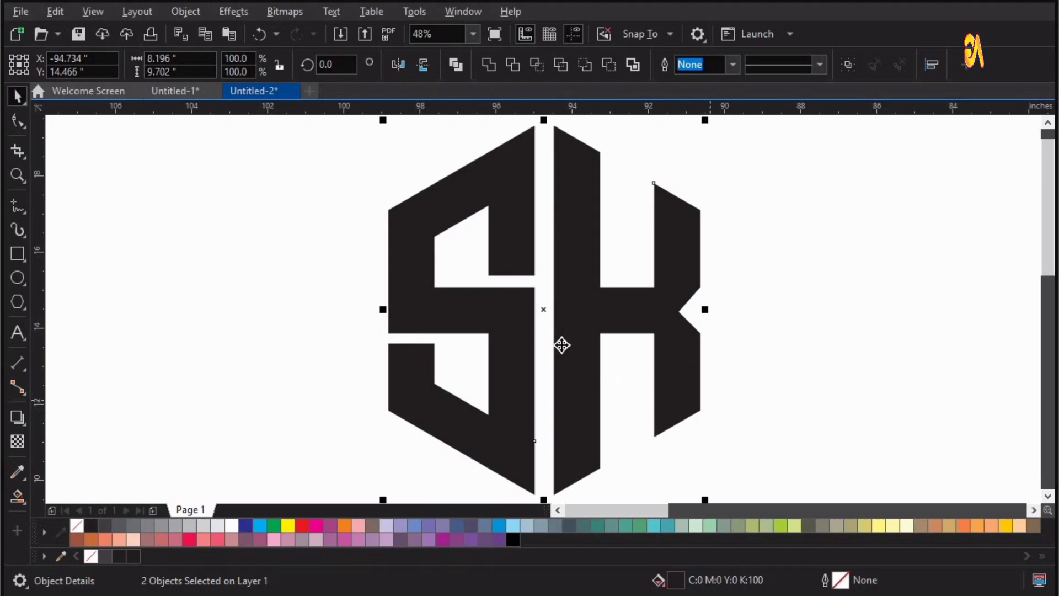
# Remove the redundant nodes along the straight edges of both letters' outlines
pyautogui.click(520, 422)
pyautogui.press('F10')
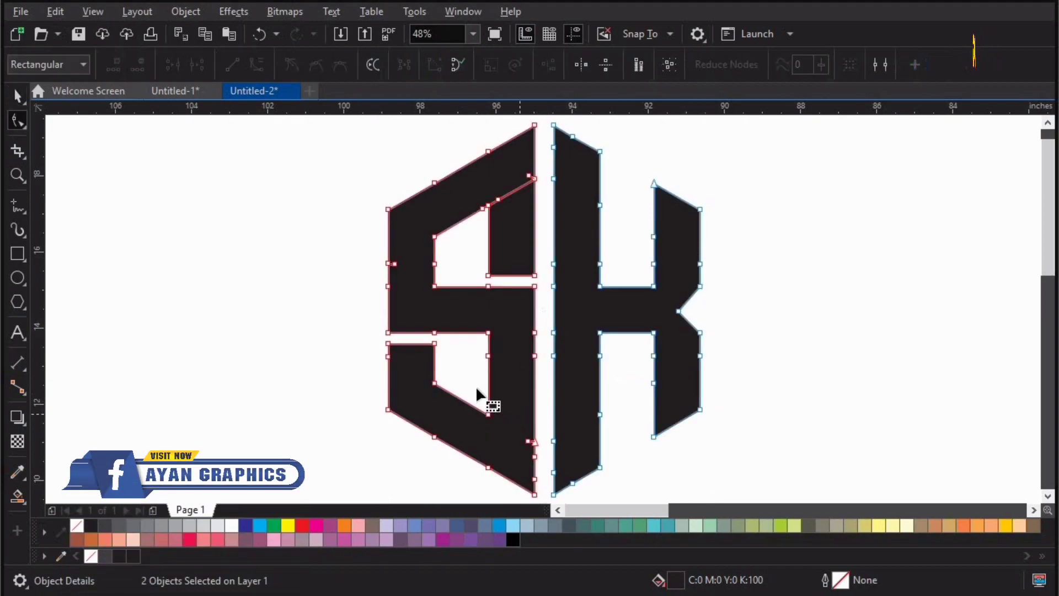
pyautogui.moveTo(477, 389); pyautogui.dragTo(501, 424)
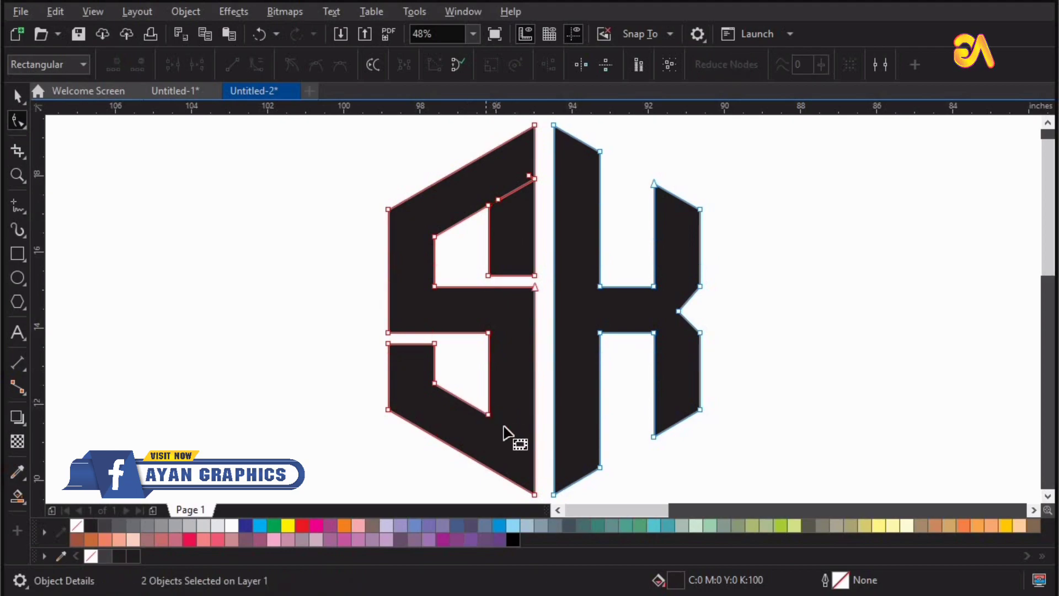
# Fillet the two acute inner corners on the right side of the S's openings with a 0.21-inch radius
pyautogui.moveTo(466, 388); pyautogui.dragTo(503, 423)
pyautogui.moveTo(464, 194); pyautogui.dragTo(491, 235)
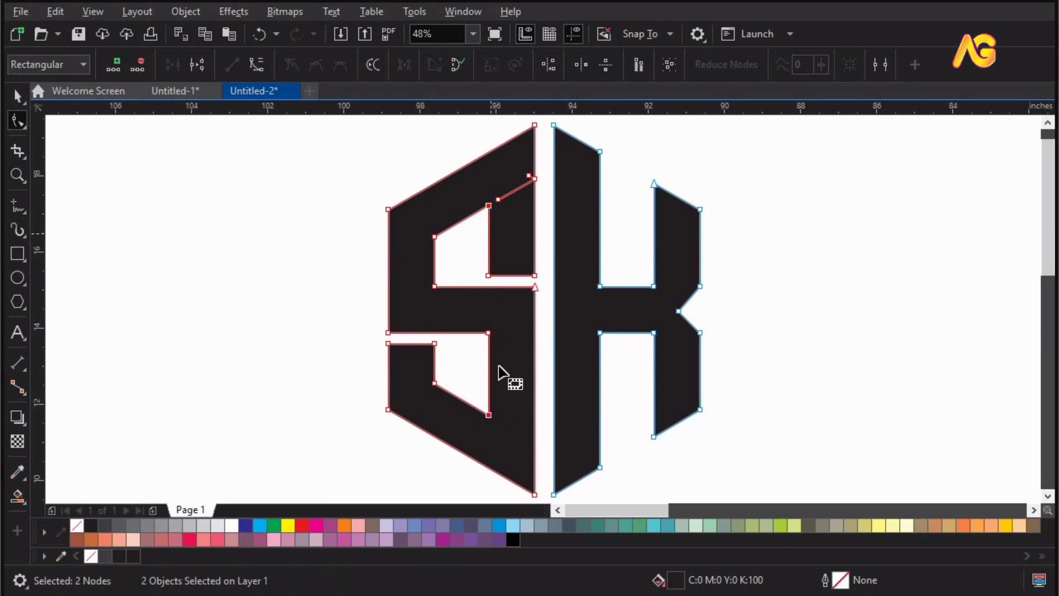
pyautogui.click(449, 13)
pyautogui.moveTo(488, 249)
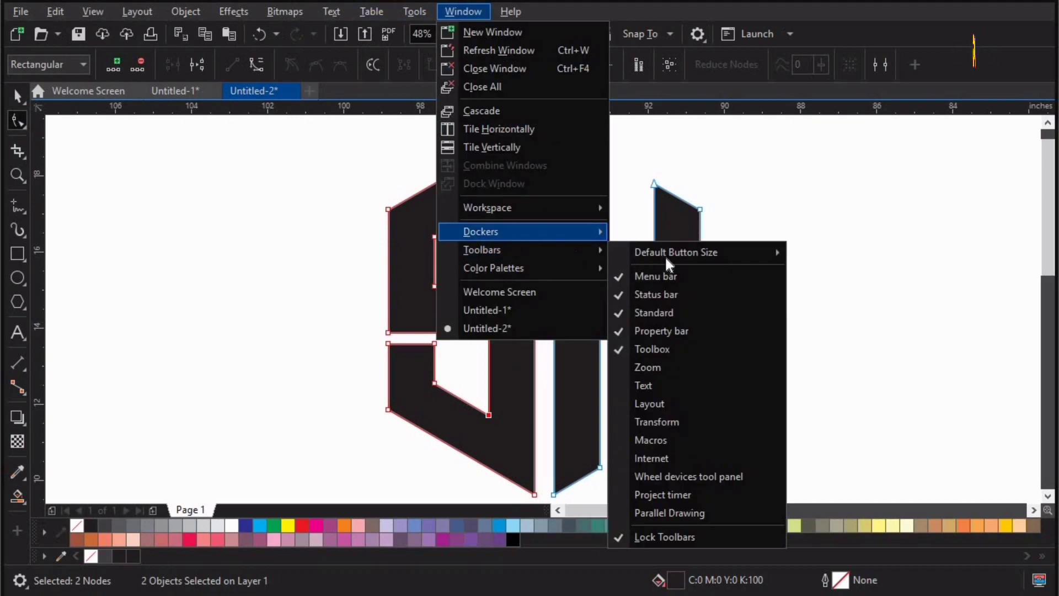
pyautogui.click(680, 282)
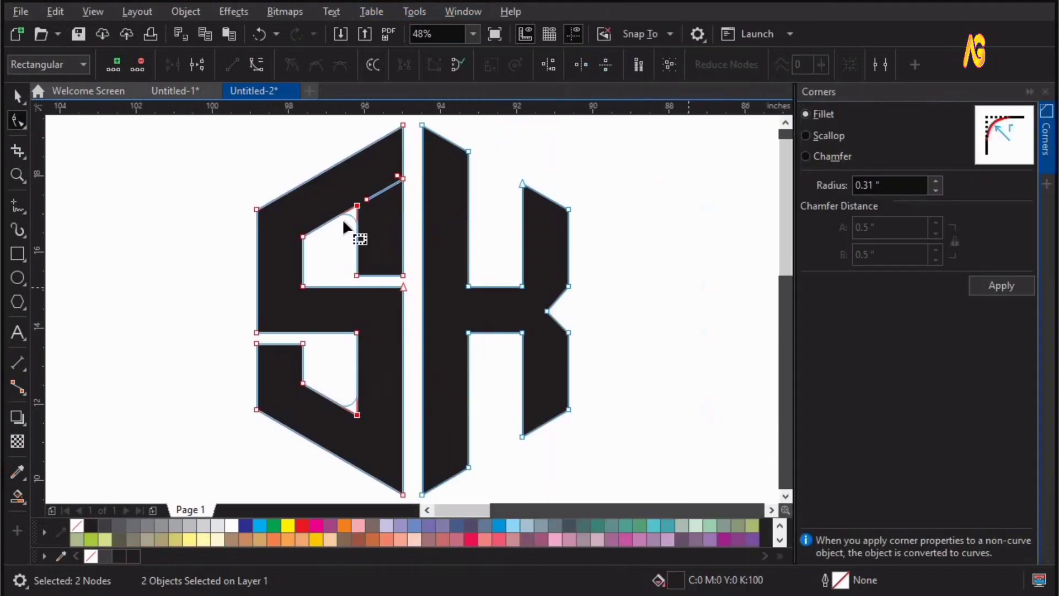
pyautogui.click(936, 191)
pyautogui.click(936, 190)
pyautogui.click(936, 191)
pyautogui.click(936, 190)
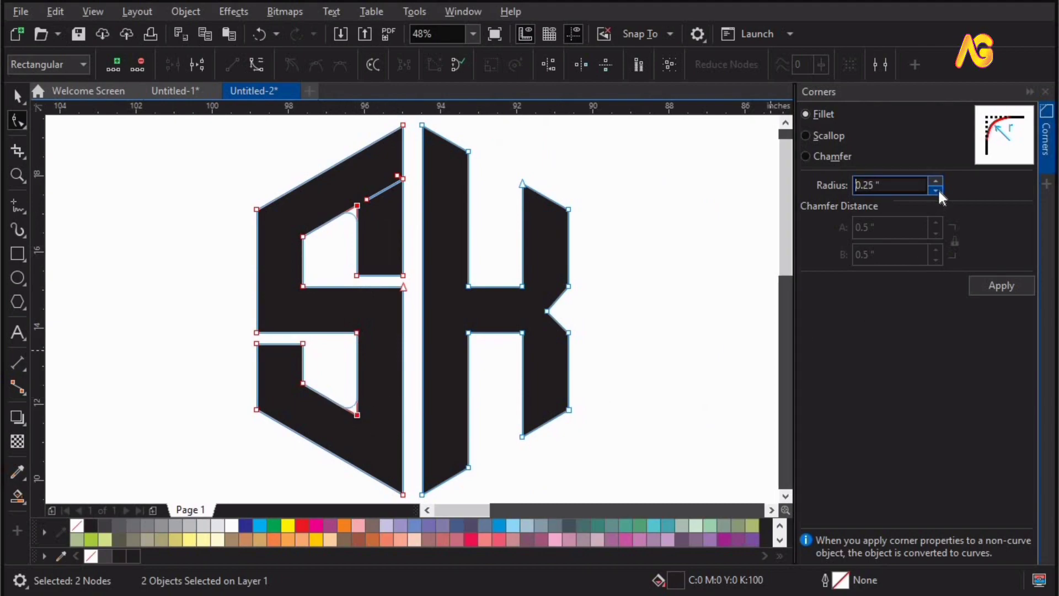
pyautogui.click(937, 191)
pyautogui.click(936, 190)
pyautogui.click(937, 190)
pyautogui.click(936, 190)
pyautogui.click(984, 285)
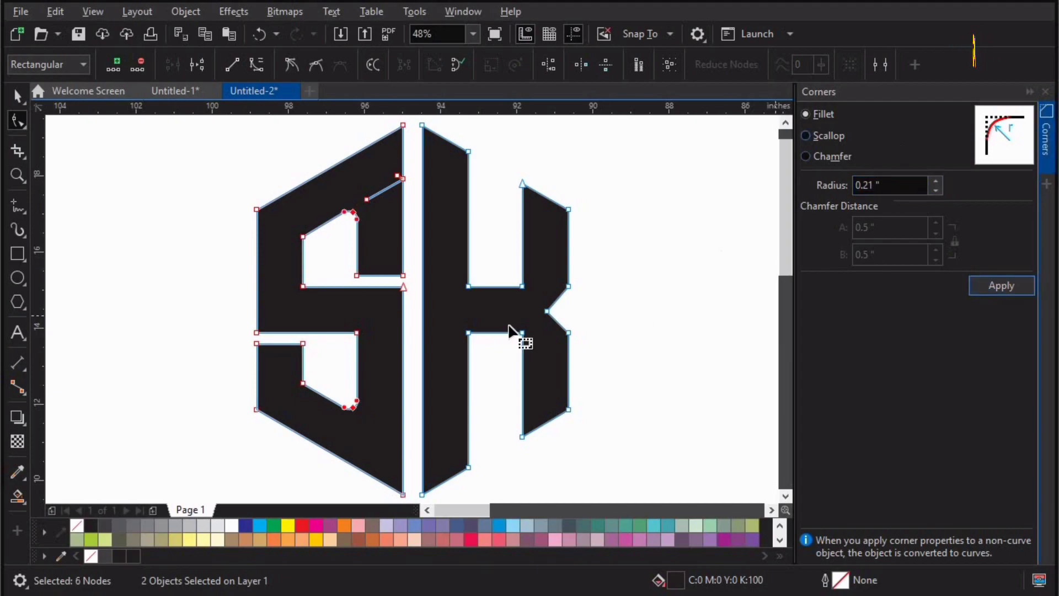
# Fillet the three inner corners on the left side of the S's openings with a 0.44-inch radius
pyautogui.moveTo(285, 374); pyautogui.dragTo(316, 395)
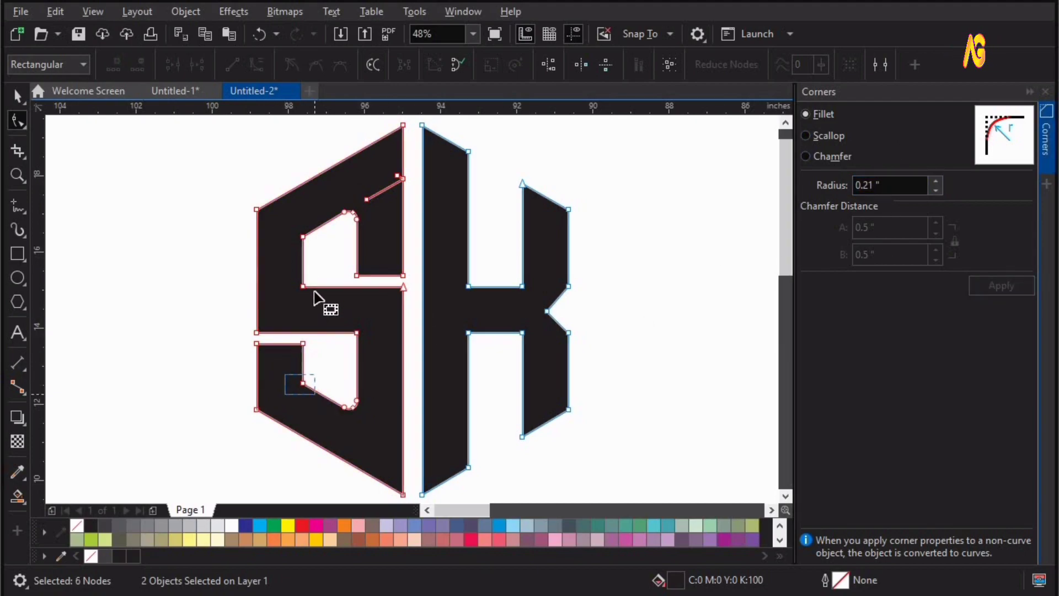
pyautogui.moveTo(286, 270); pyautogui.dragTo(318, 297)
pyautogui.moveTo(291, 224); pyautogui.dragTo(318, 255)
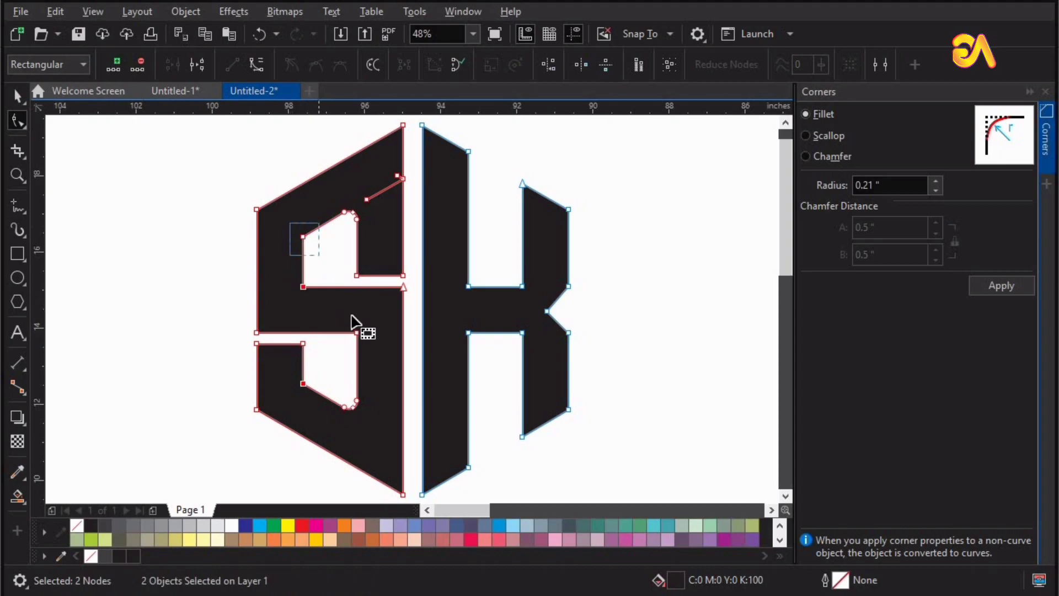
pyautogui.click(936, 182)
pyautogui.click(936, 182)
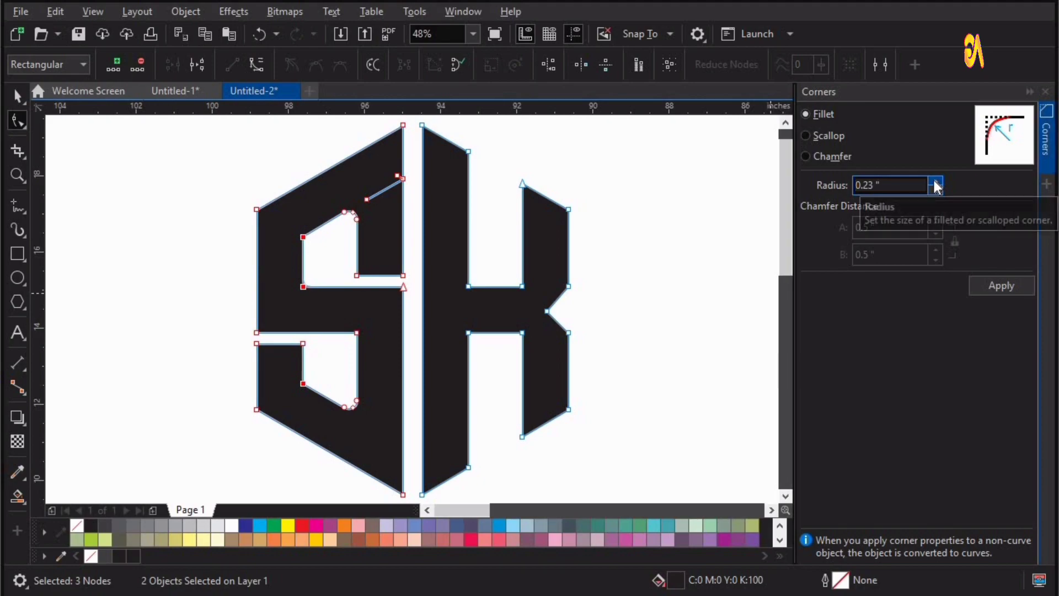
pyautogui.click(936, 182)
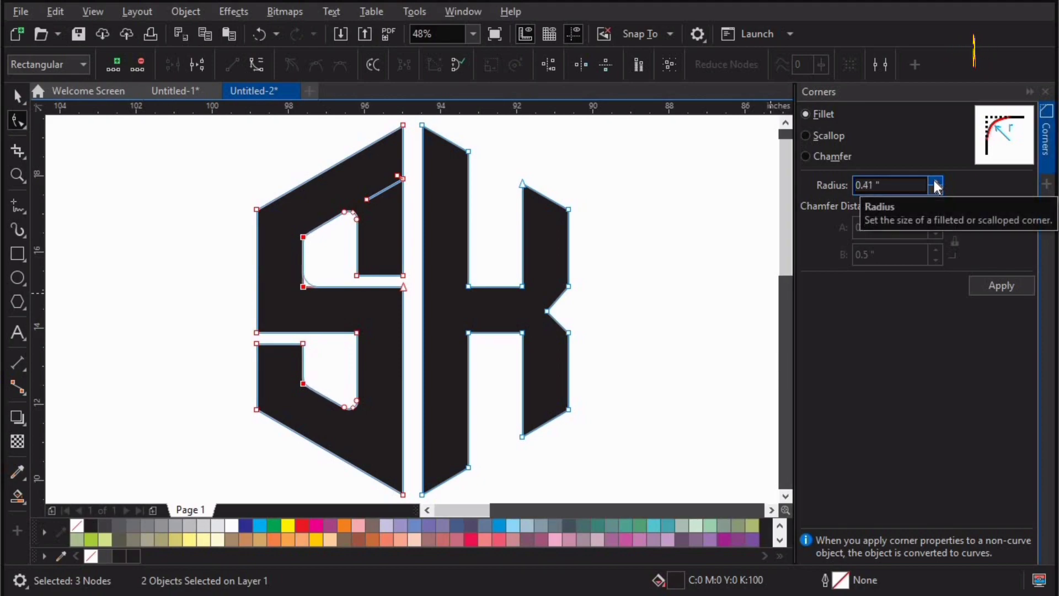
pyautogui.click(937, 190)
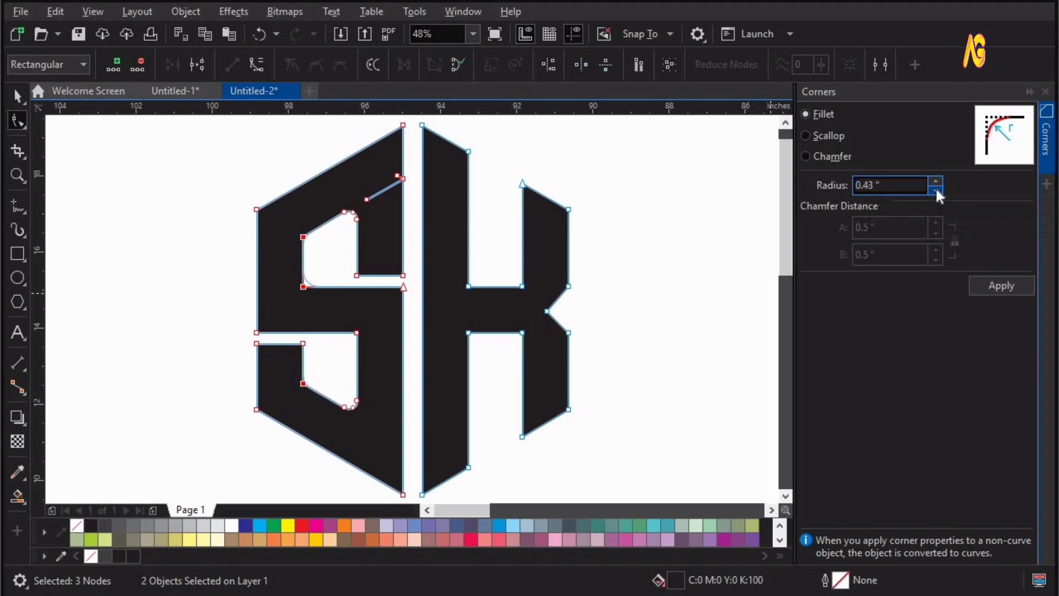
pyautogui.click(936, 190)
pyautogui.click(985, 280)
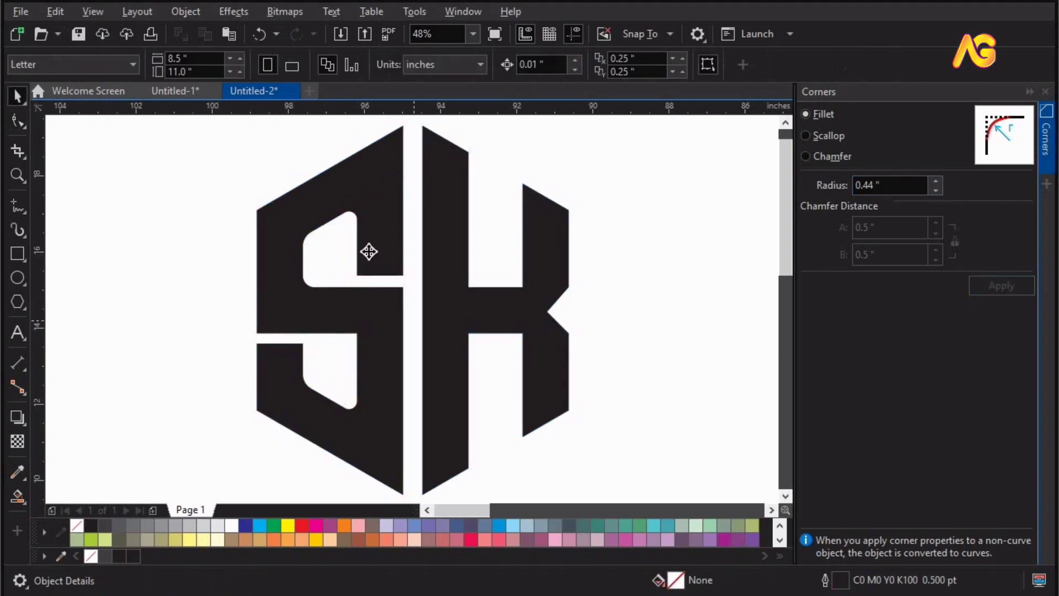
# Round the four corners at the S's two stroke ends using a fillet radius of 0.6 inches
pyautogui.click(368, 251)
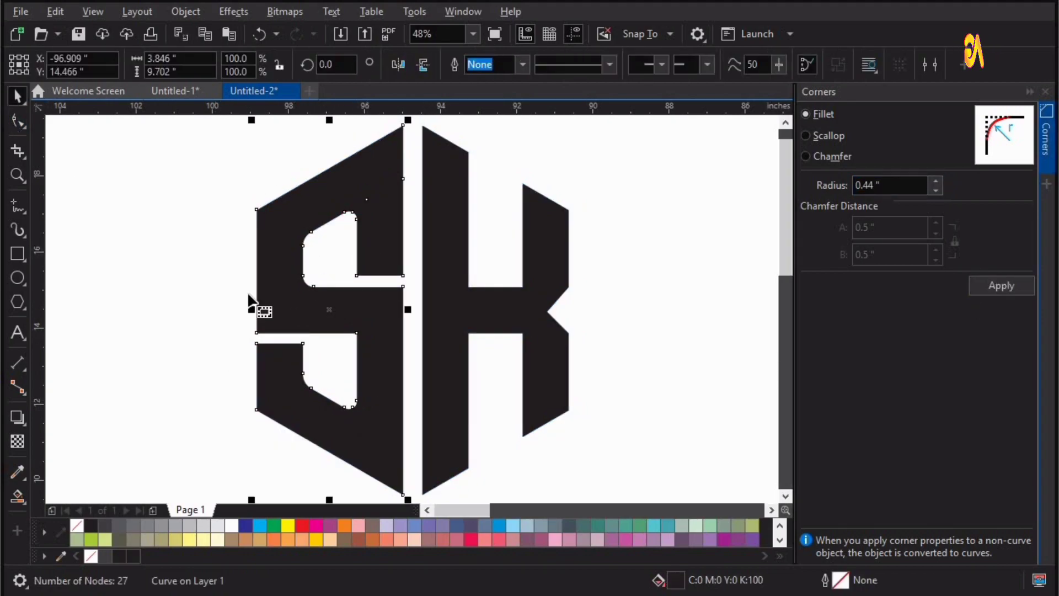
pyautogui.press('F10')
pyautogui.moveTo(413, 276); pyautogui.dragTo(413, 277)
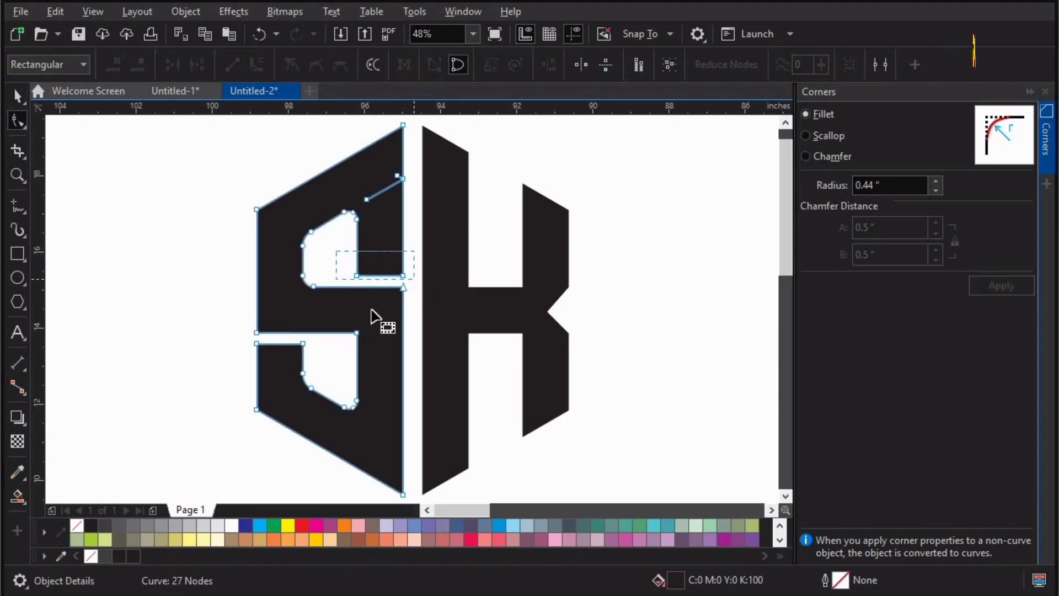
pyautogui.moveTo(219, 338); pyautogui.dragTo(310, 359)
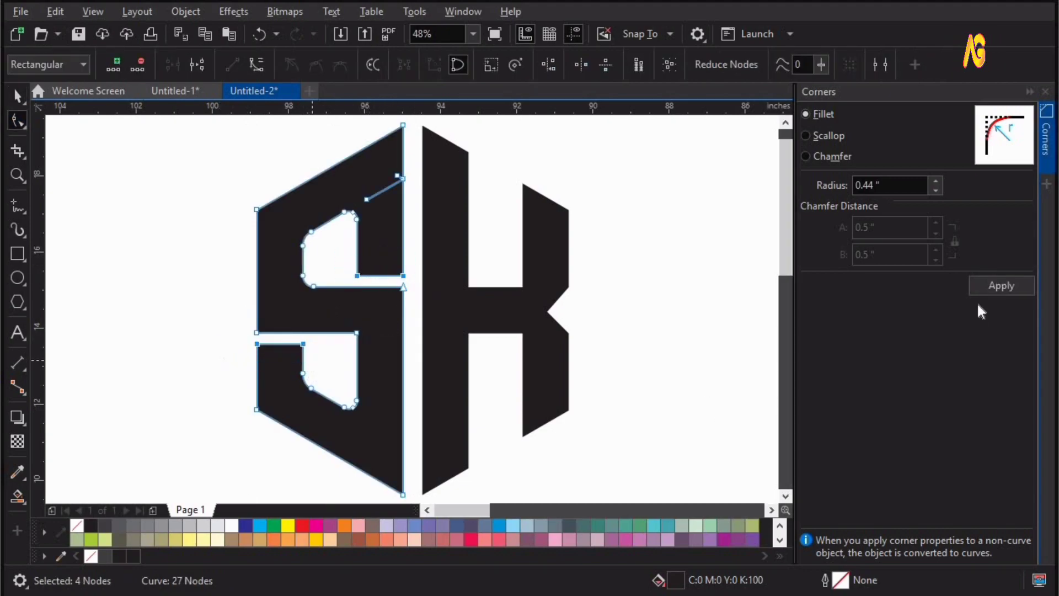
pyautogui.click(936, 181)
pyautogui.click(936, 181)
pyautogui.click(936, 181)
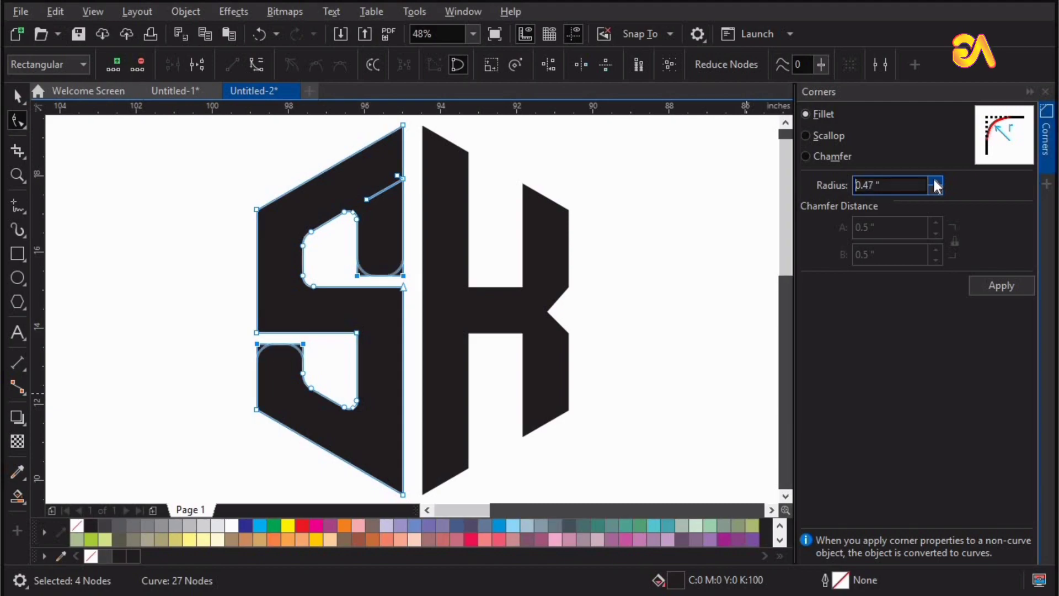
pyautogui.click(936, 182)
pyautogui.click(936, 182)
pyautogui.click(936, 182)
pyautogui.click(937, 183)
pyautogui.click(937, 182)
pyautogui.click(937, 182)
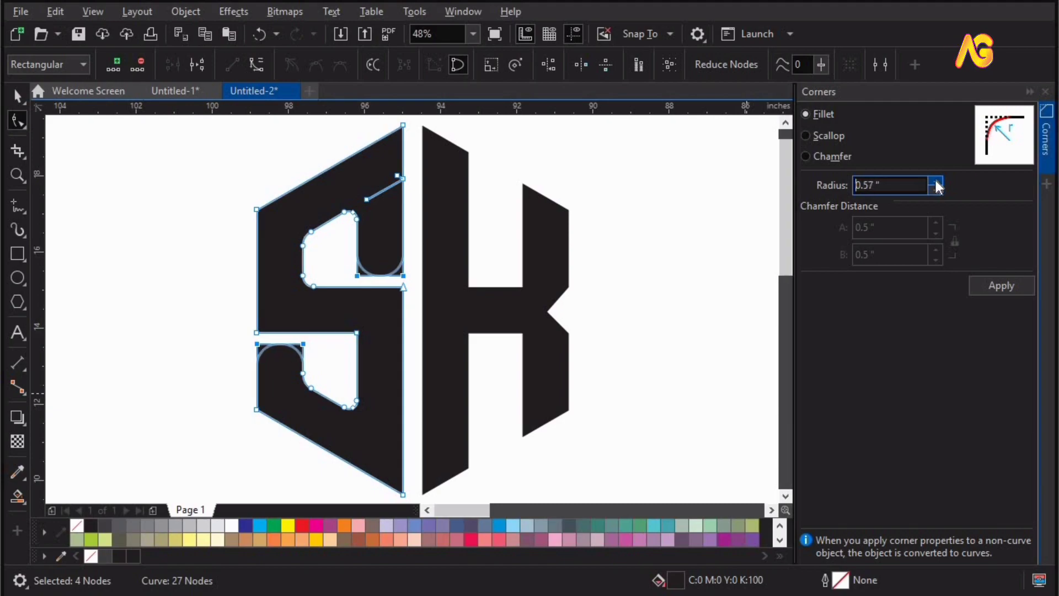
pyautogui.click(937, 181)
pyautogui.click(937, 181)
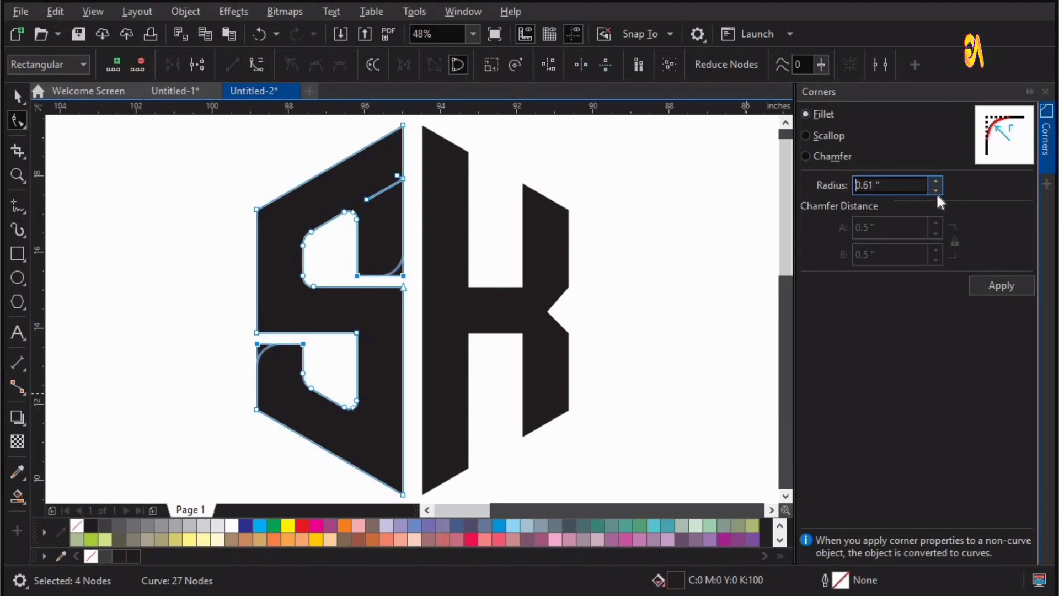
pyautogui.click(936, 190)
pyautogui.click(1006, 284)
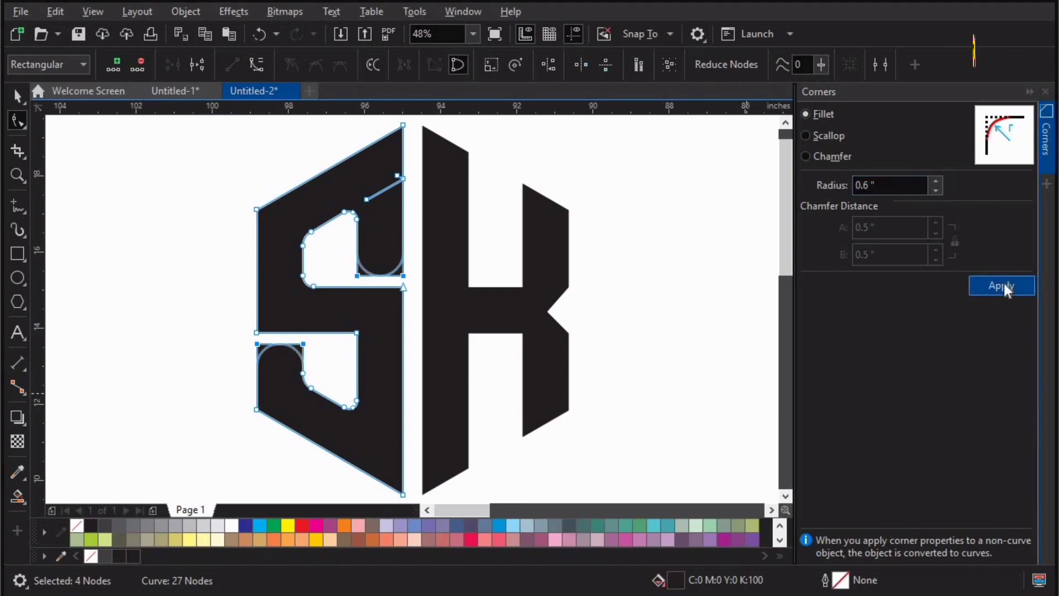
# Fillet the K's four inner corners around its crossbar with a 0.58-inch radius
pyautogui.click(437, 252)
pyautogui.moveTo(438, 252); pyautogui.dragTo(534, 347)
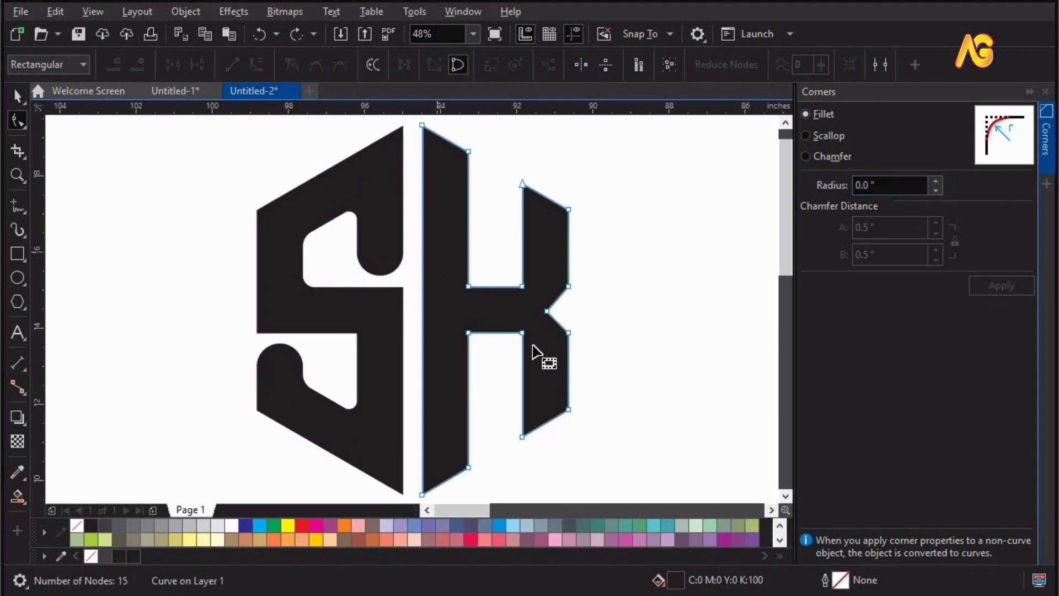
pyautogui.click(937, 182)
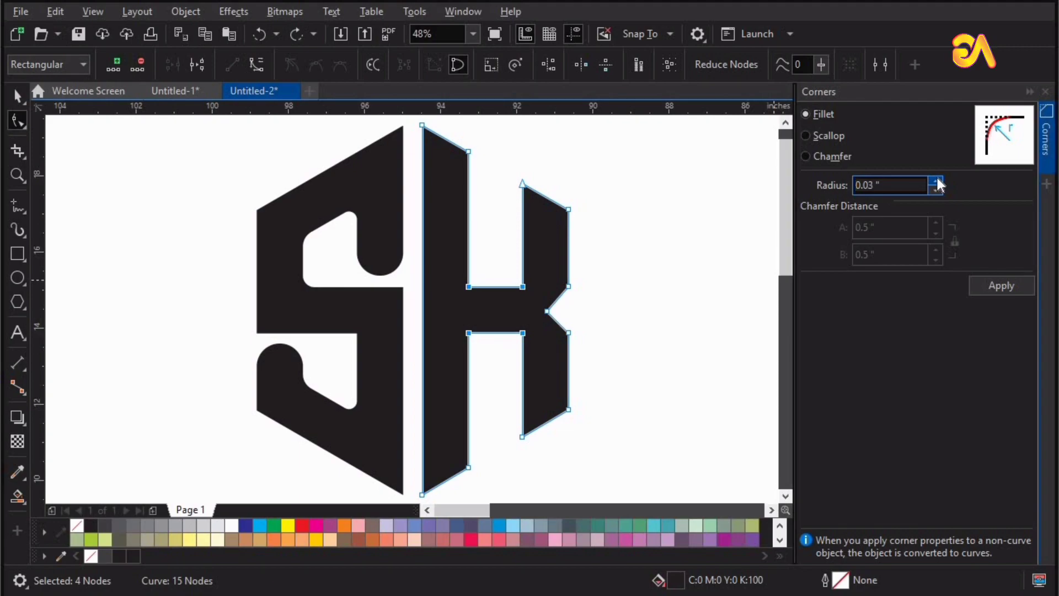
pyautogui.moveTo(940, 186); pyautogui.dragTo(938, 183)
pyautogui.click(1011, 282)
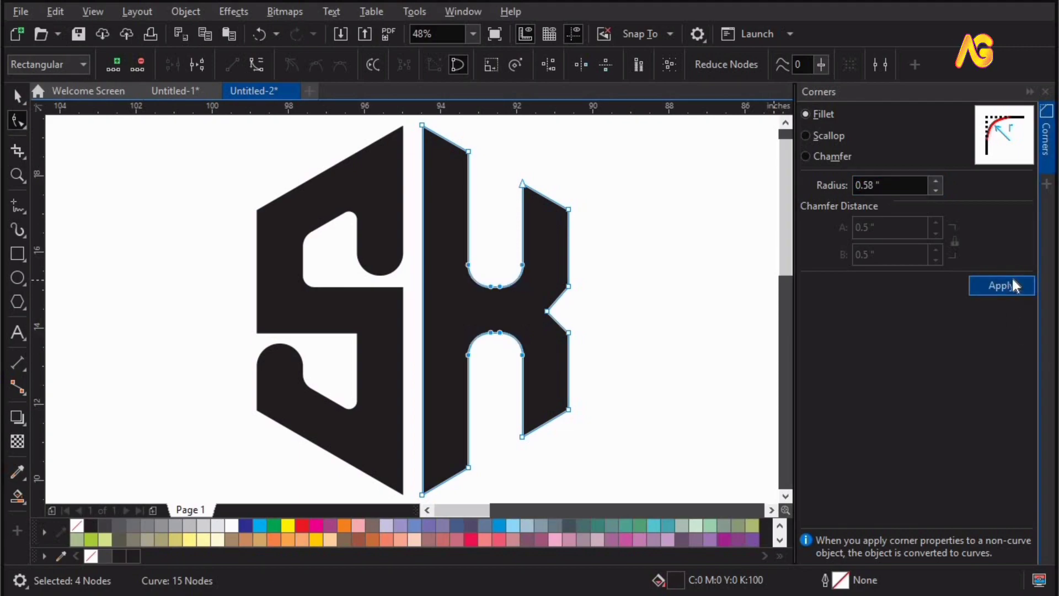
# Fillet the point of the notch on the K's right edge with a 0.38-inch radius
pyautogui.click(612, 284)
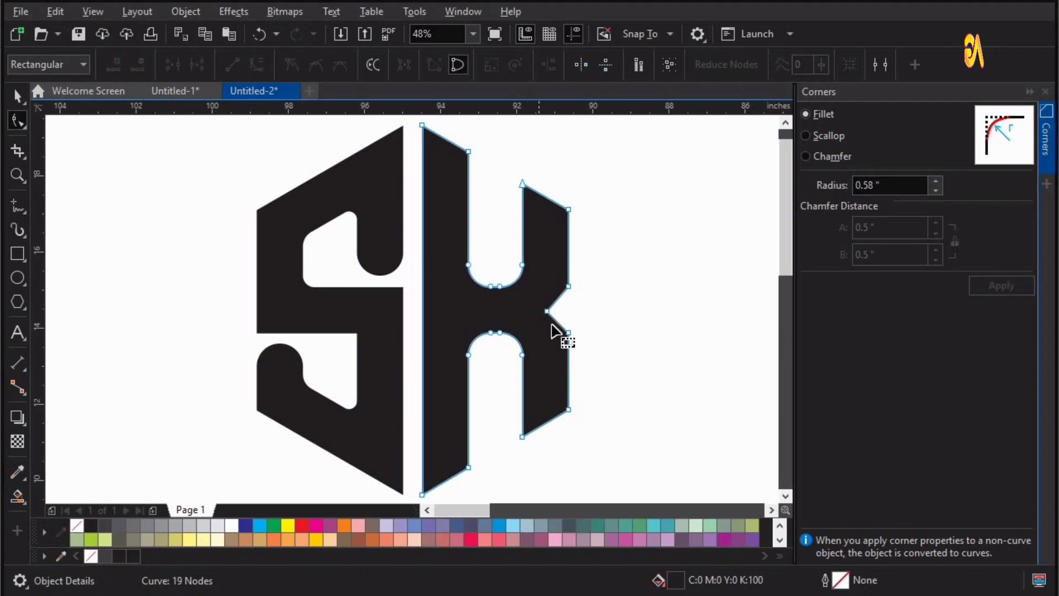
pyautogui.click(936, 182)
pyautogui.click(936, 191)
pyautogui.click(936, 190)
pyautogui.click(936, 191)
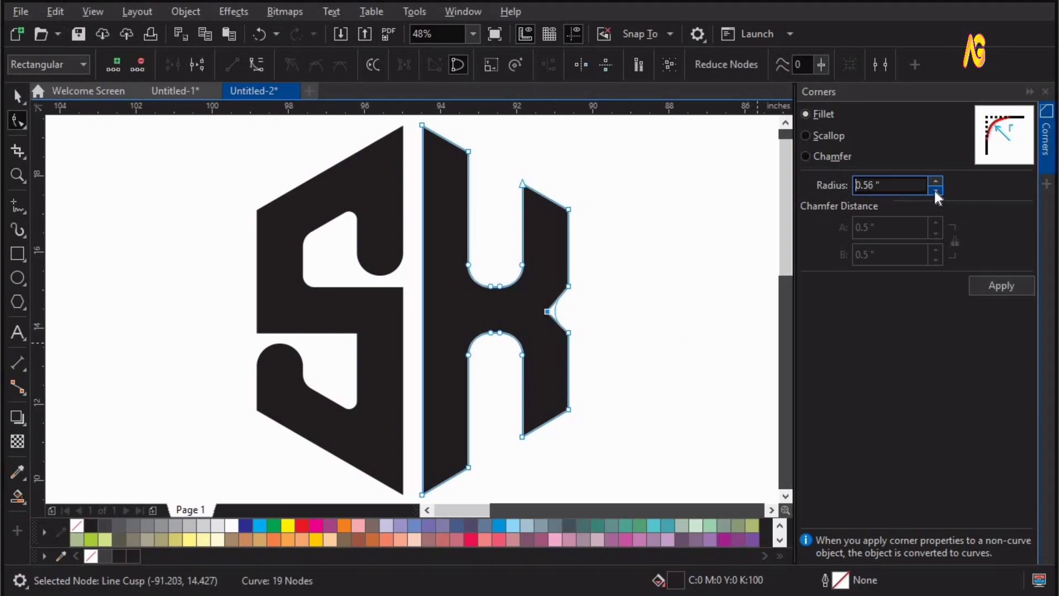
pyautogui.click(936, 190)
pyautogui.click(936, 191)
pyautogui.click(936, 191)
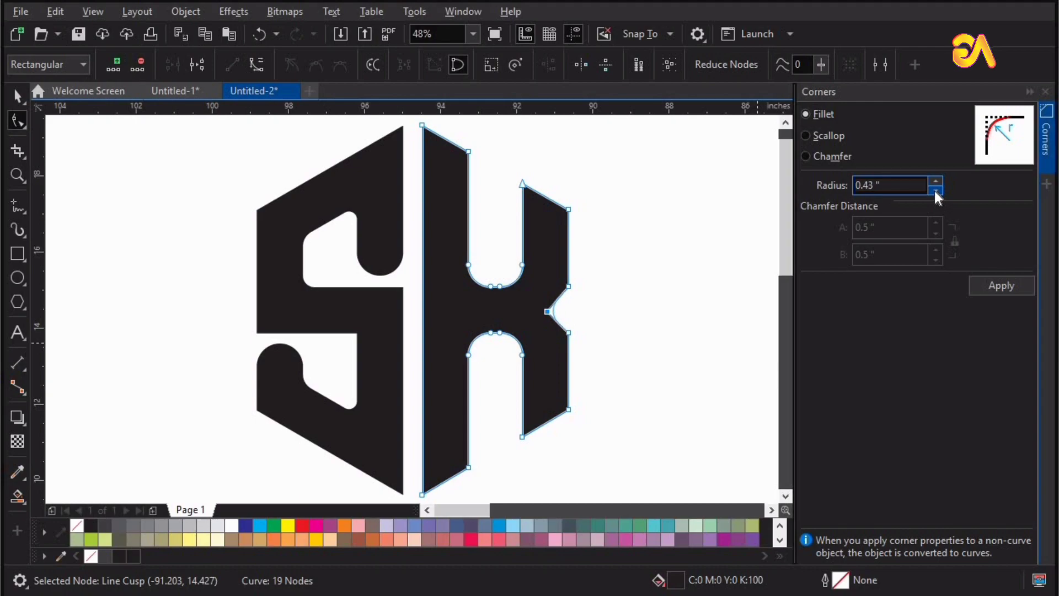
pyautogui.click(993, 286)
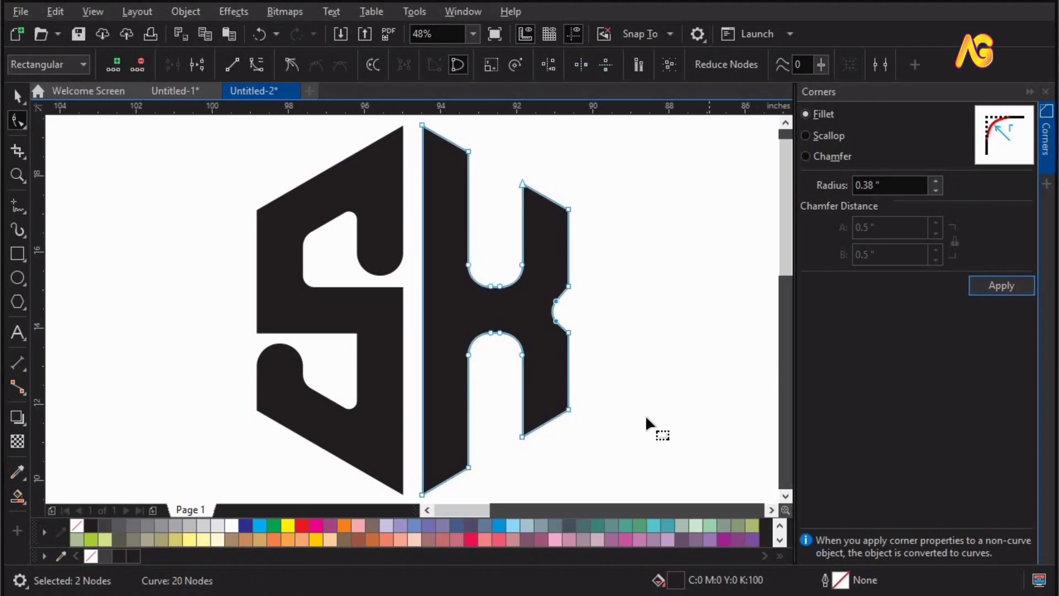
# Fillet the two outer corners of the notch on the K's right edge with a 0.73-inch radius and close the corner settings
pyautogui.moveTo(615, 262)
pyautogui.mouseDown()
pyautogui.moveTo(602, 321)
pyautogui.moveTo(565, 359)
pyautogui.mouseUp()
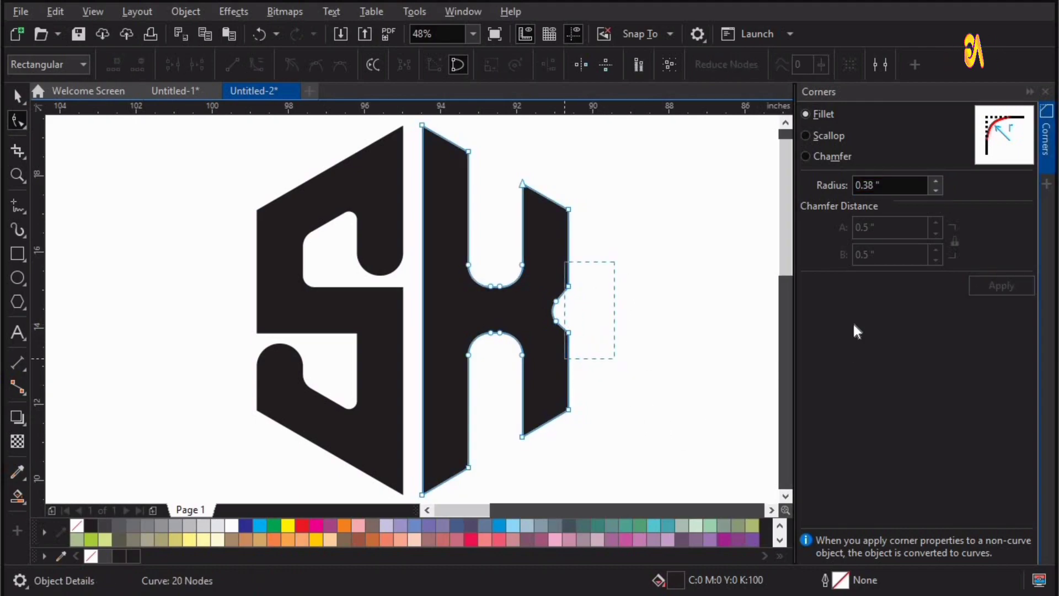
pyautogui.click(936, 181)
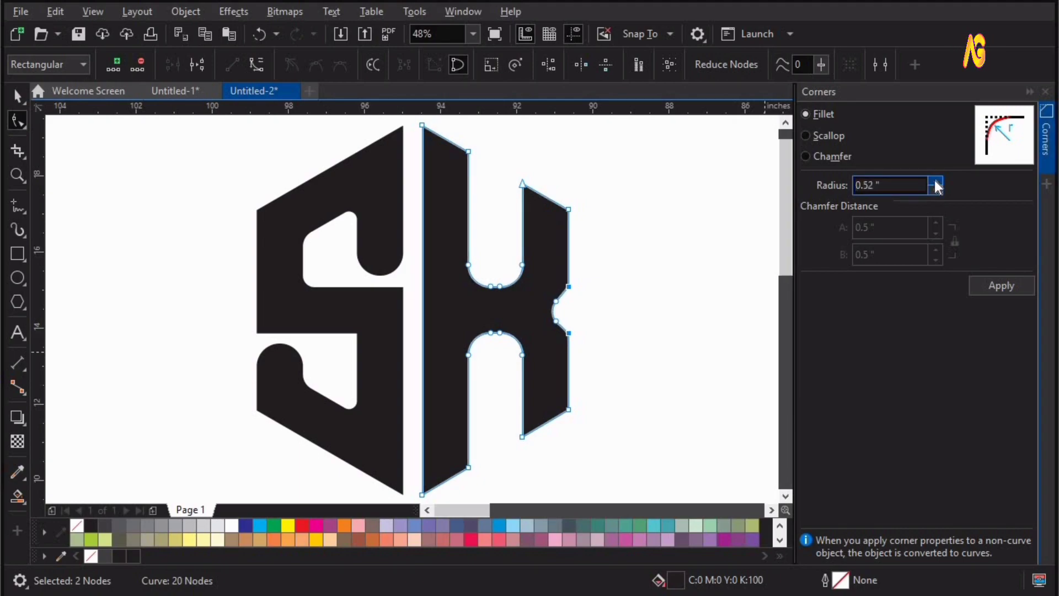
pyautogui.click(937, 181)
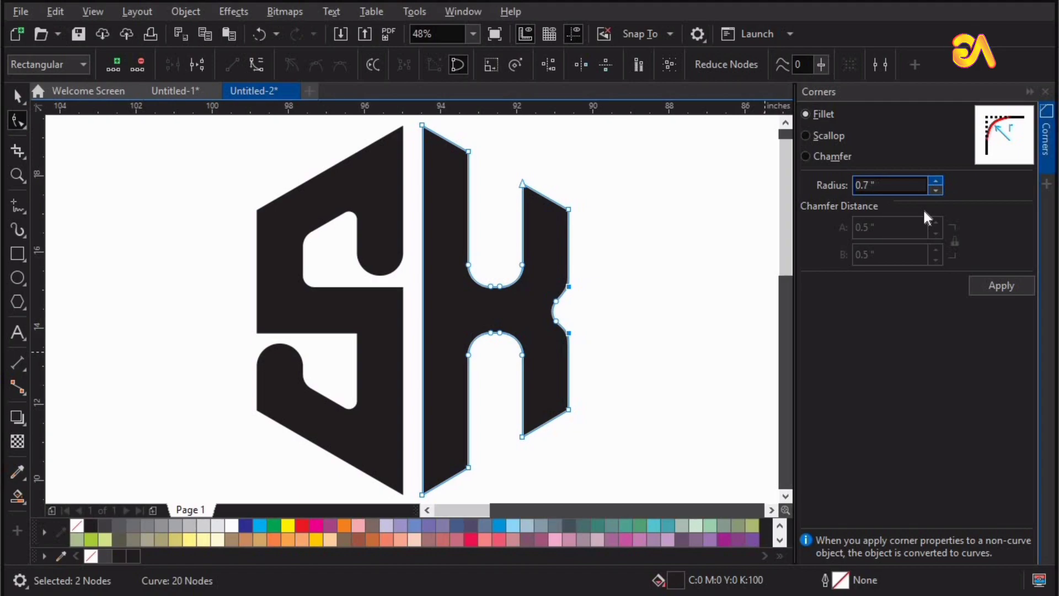
pyautogui.click(999, 295)
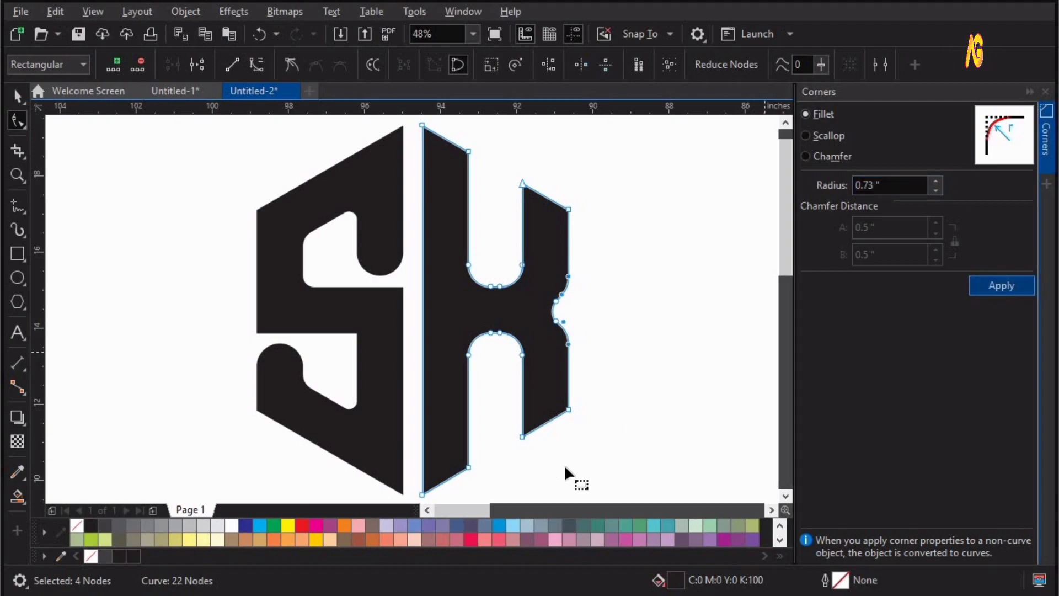
pyautogui.click(622, 427)
pyautogui.press('space')
pyautogui.click(622, 420)
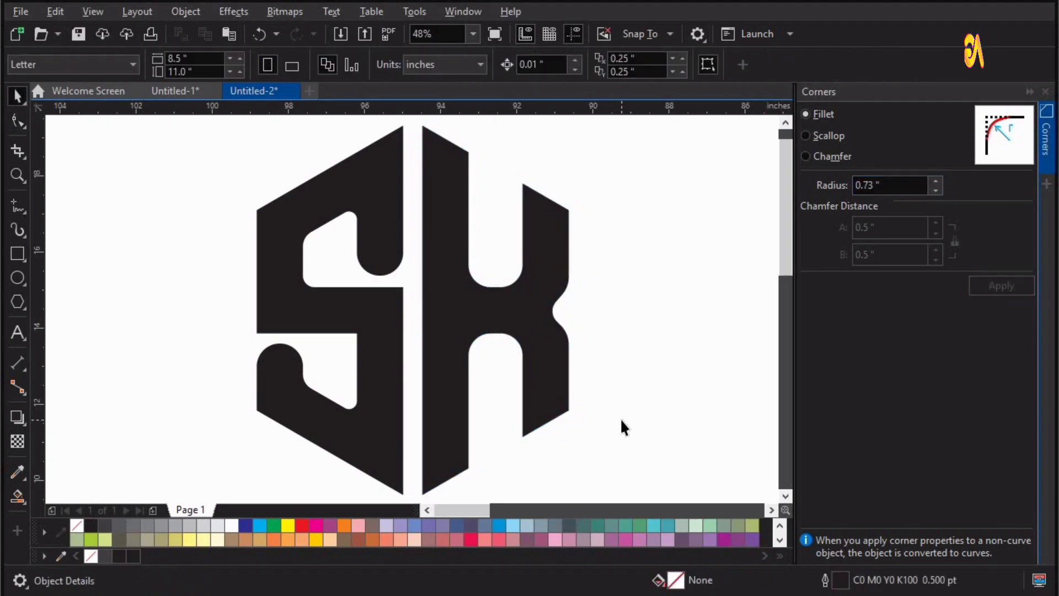
pyautogui.click(1046, 92)
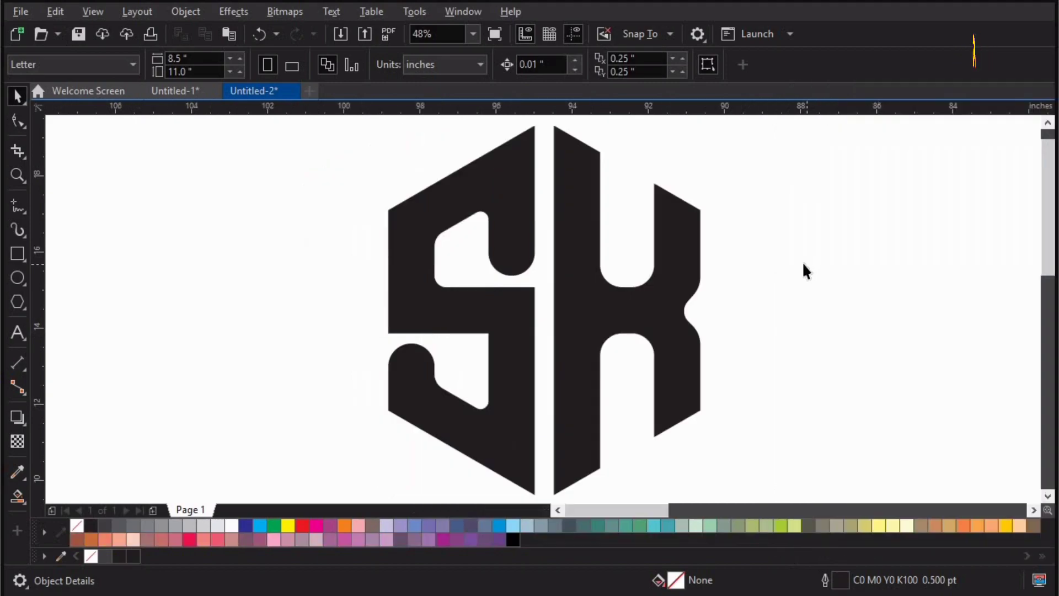
# Fill the K with light green and the S with bright blue
pyautogui.click(605, 307)
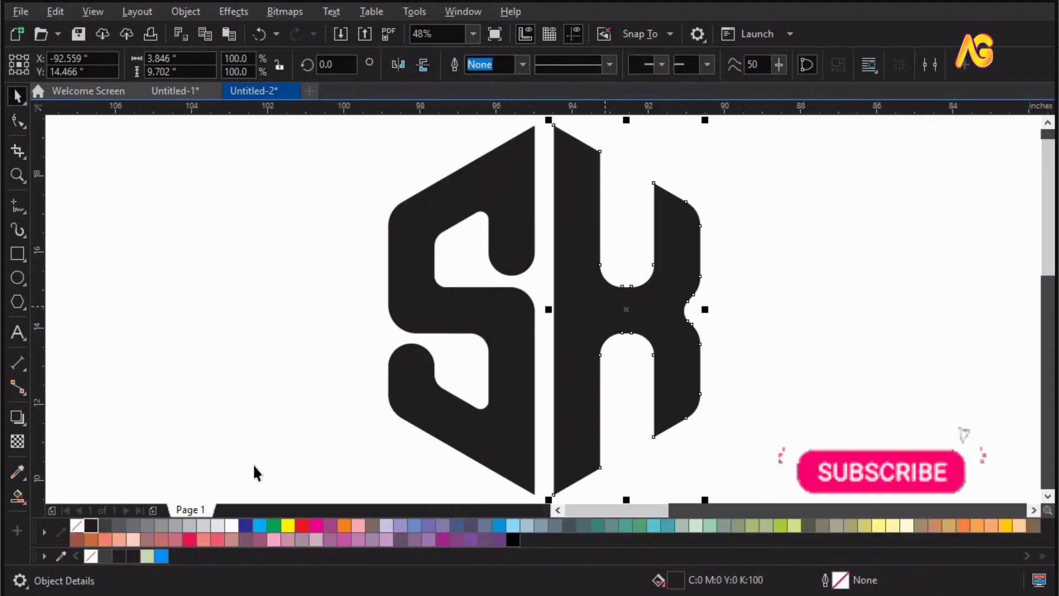
pyautogui.click(147, 556)
pyautogui.click(521, 316)
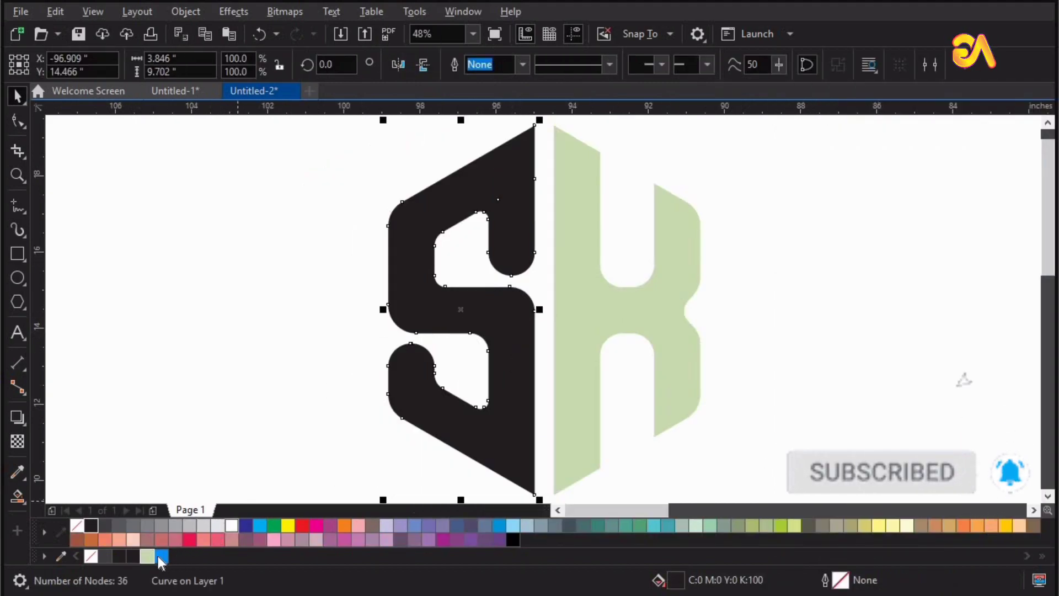
pyautogui.click(830, 314)
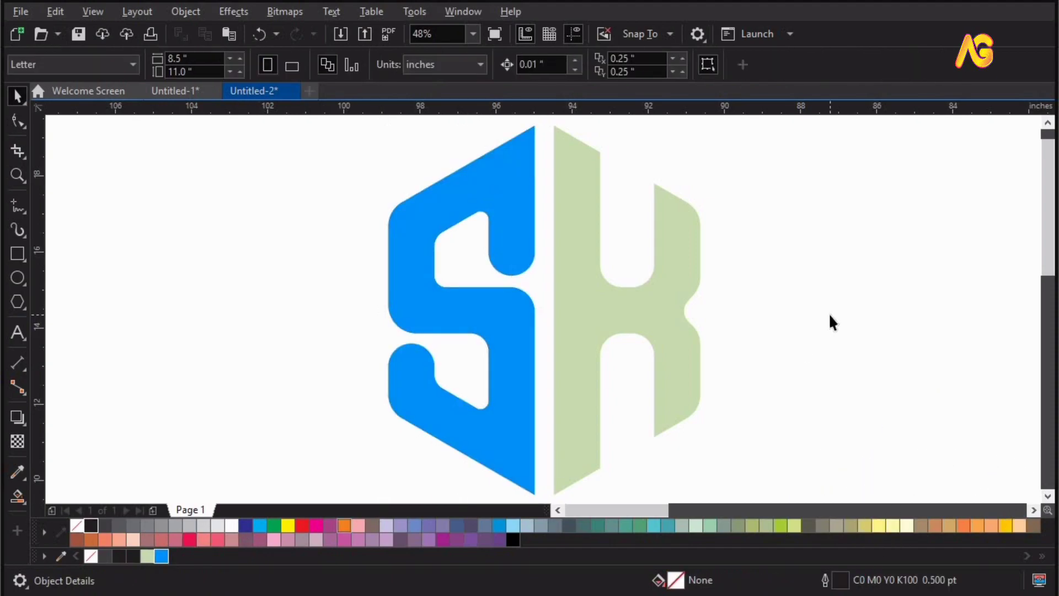